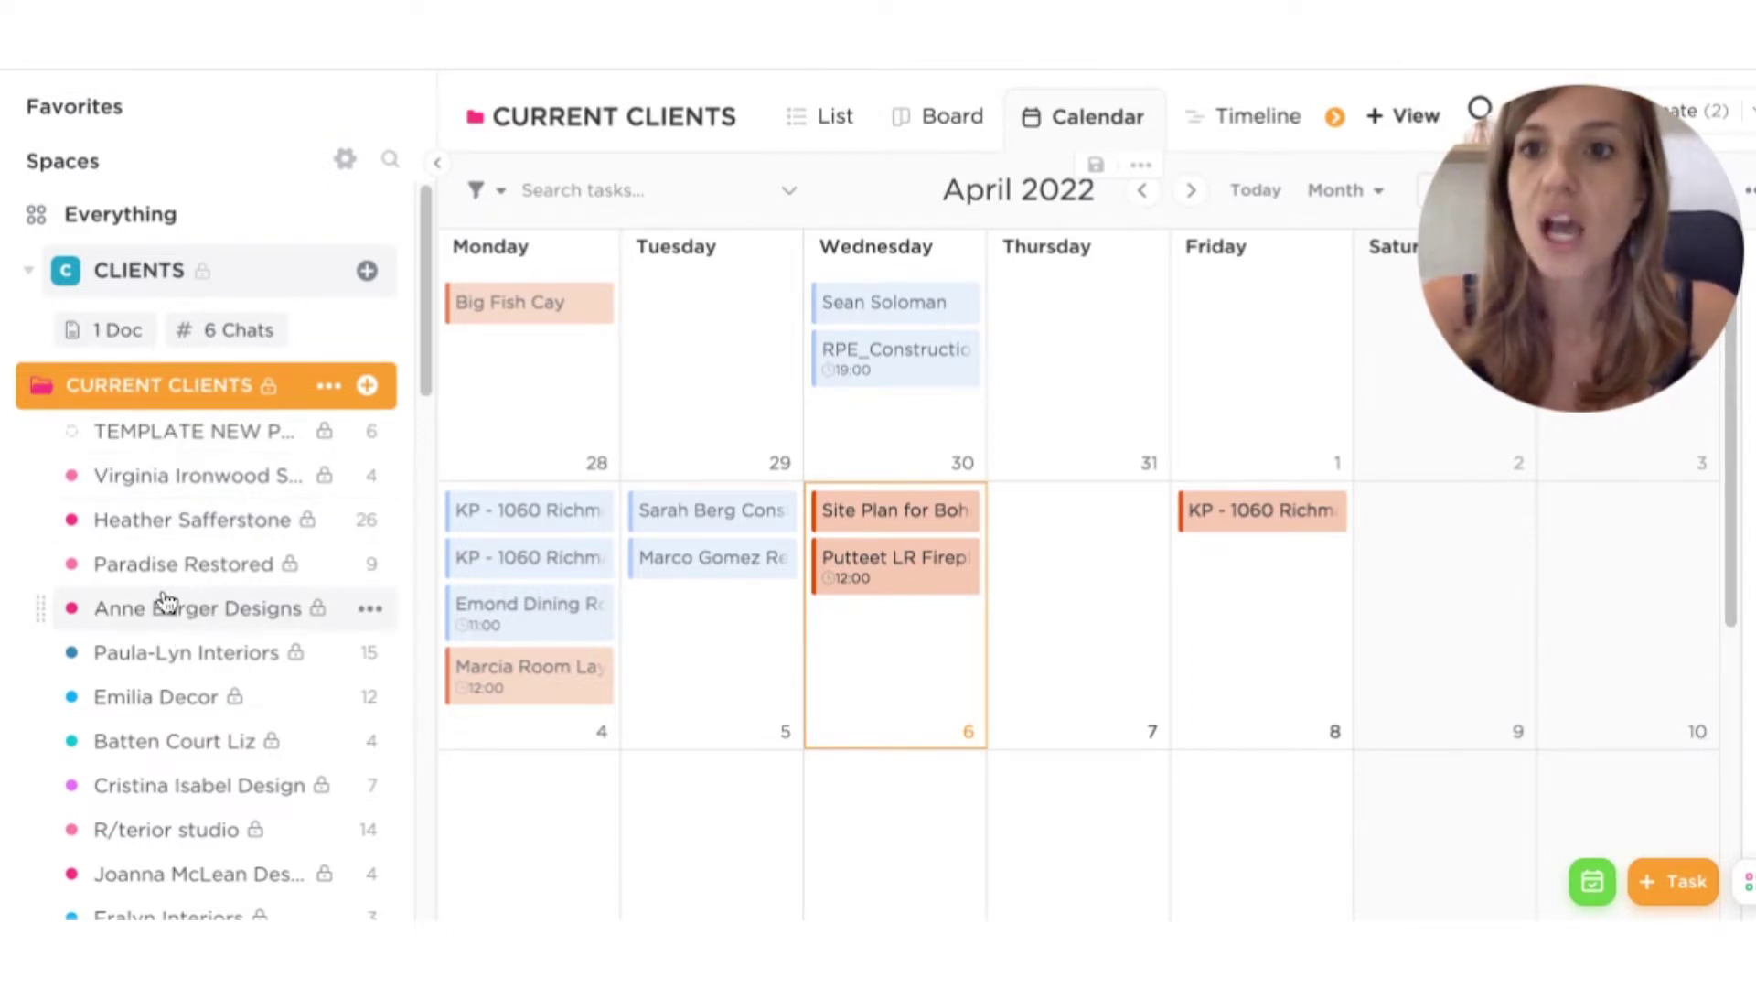
Step: Open the Virginia Ironwood Studio list and bring up its list settings, showing the private Share dialog
left_click(169, 482)
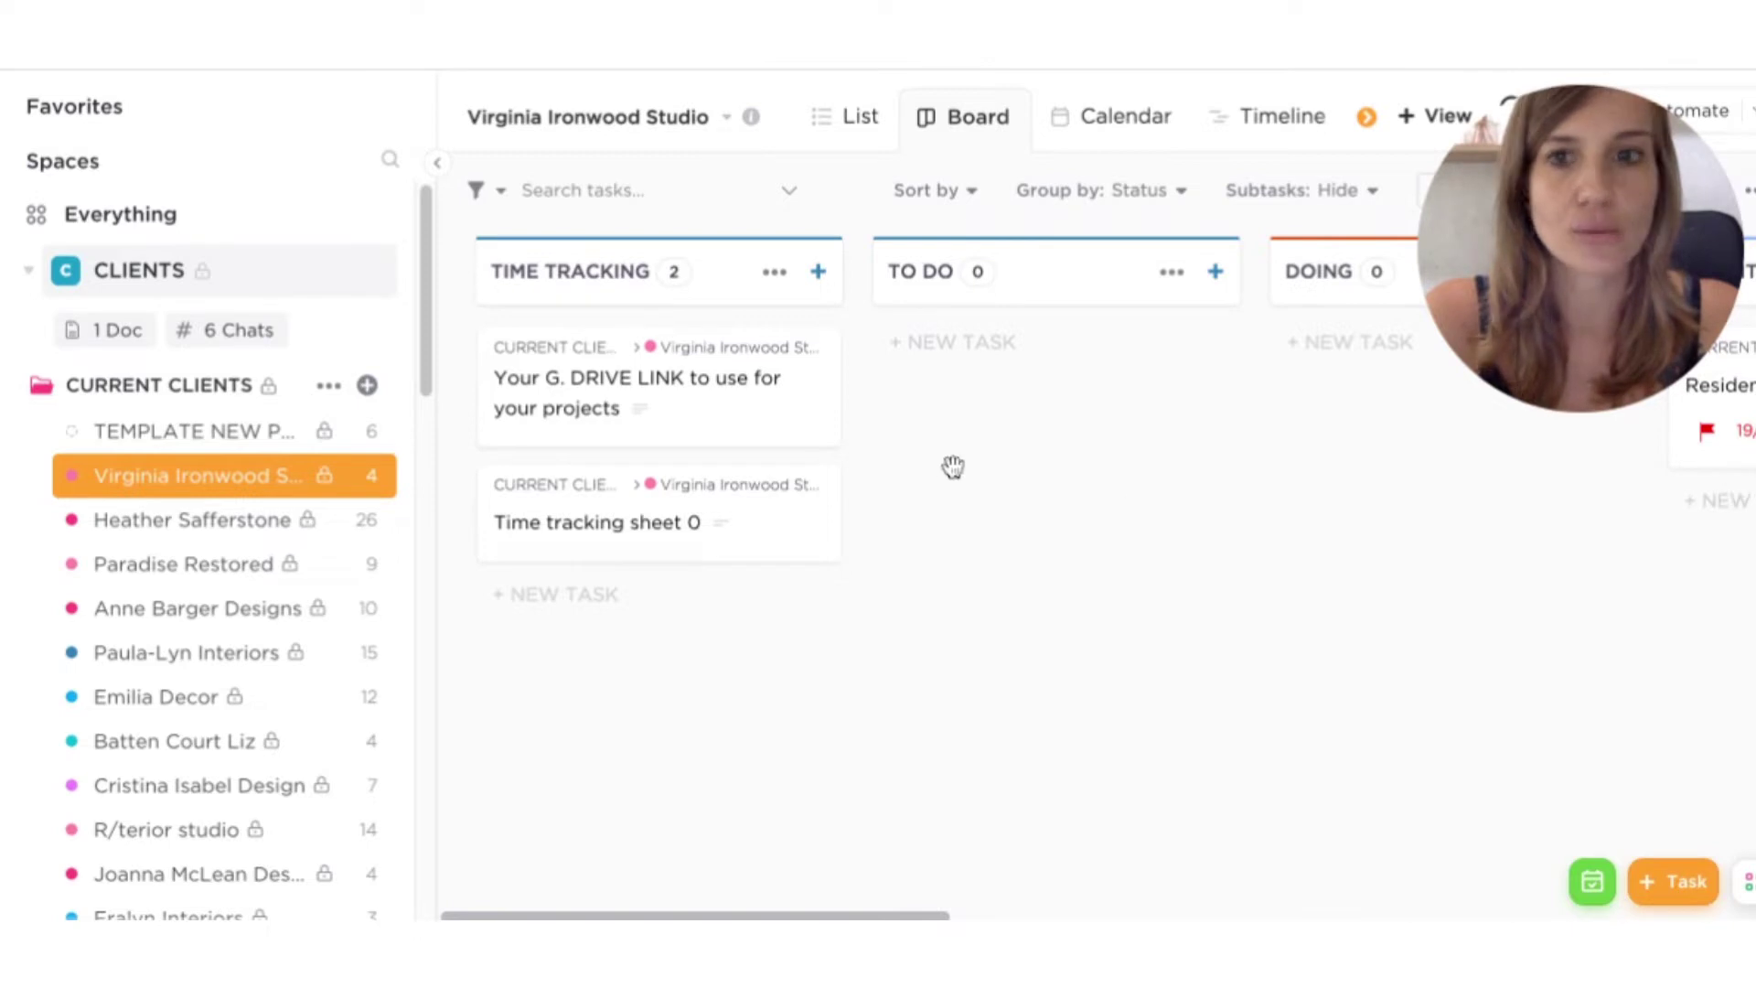
left_click(729, 116)
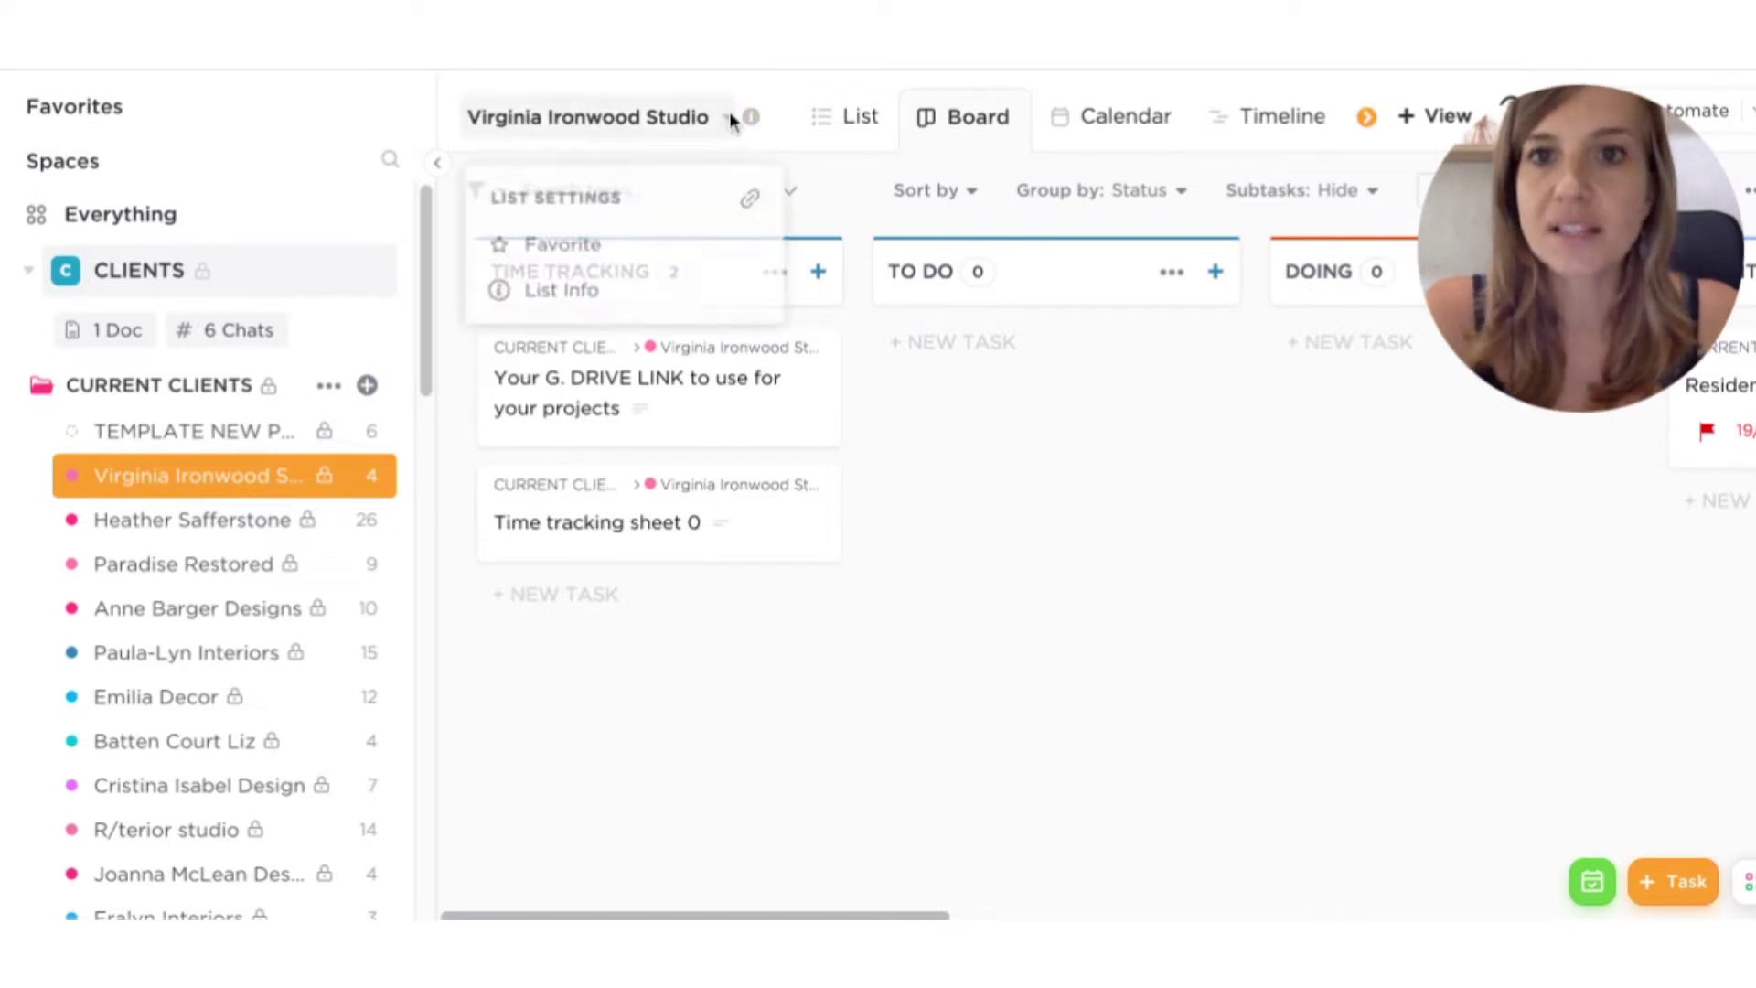
left_click(626, 460)
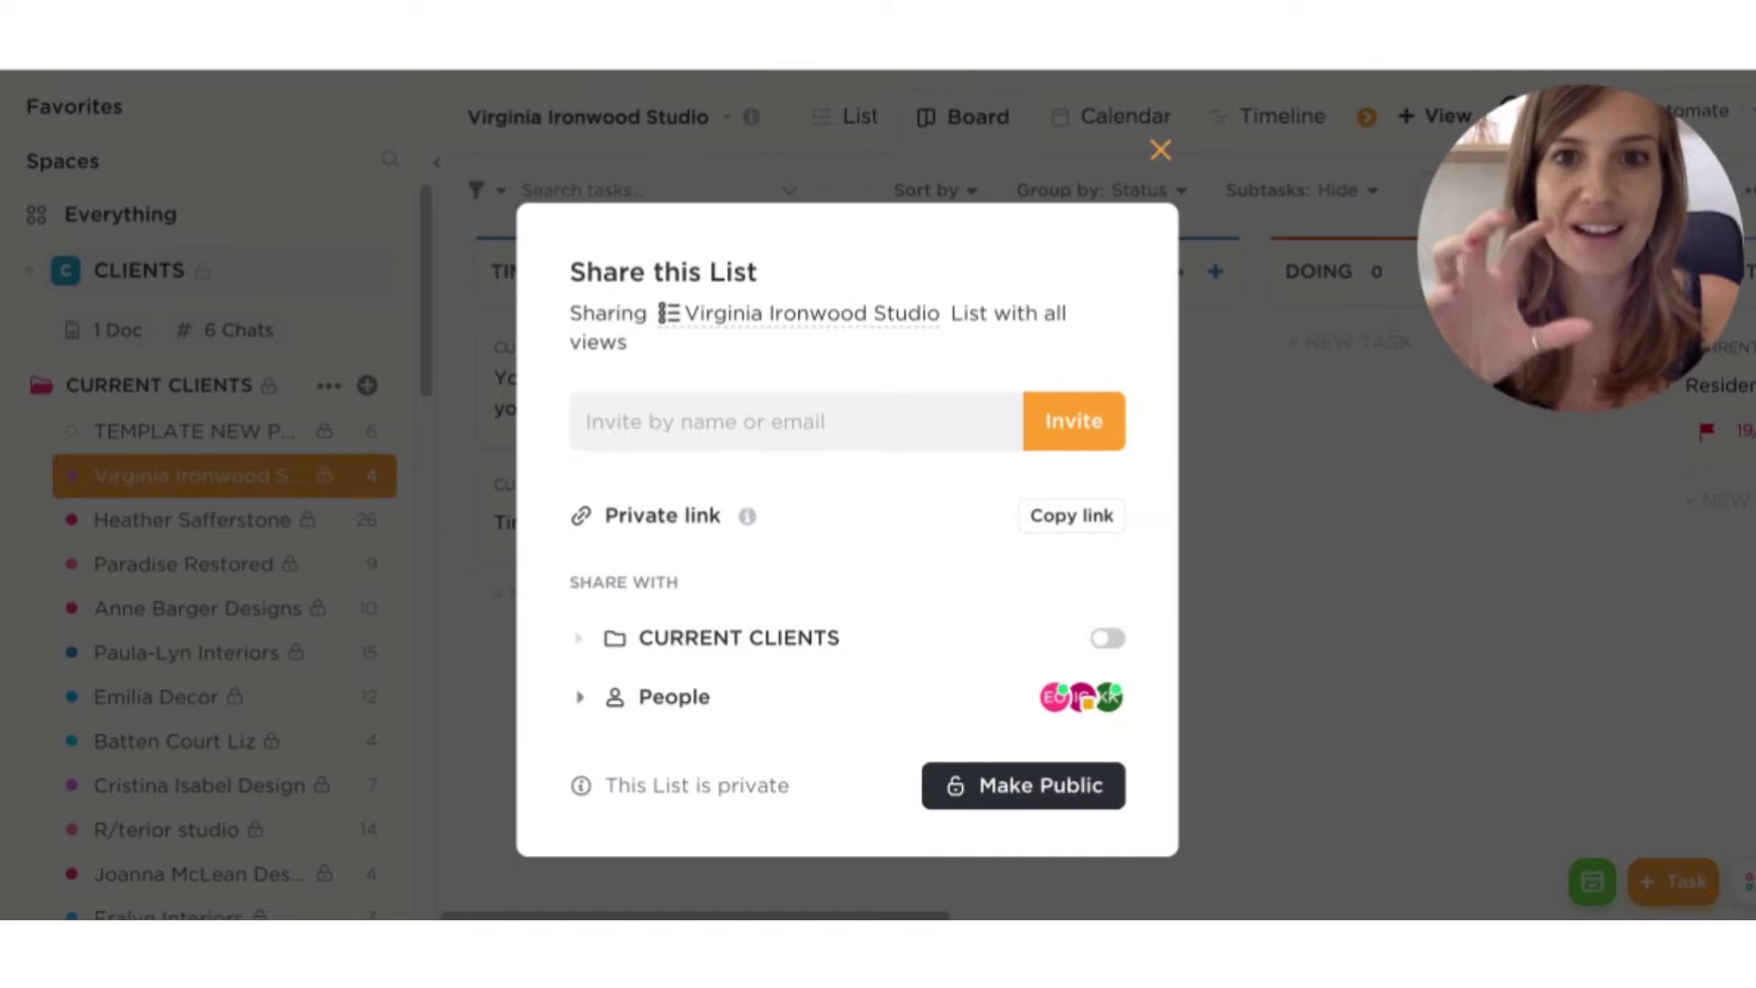
left_click(1160, 149)
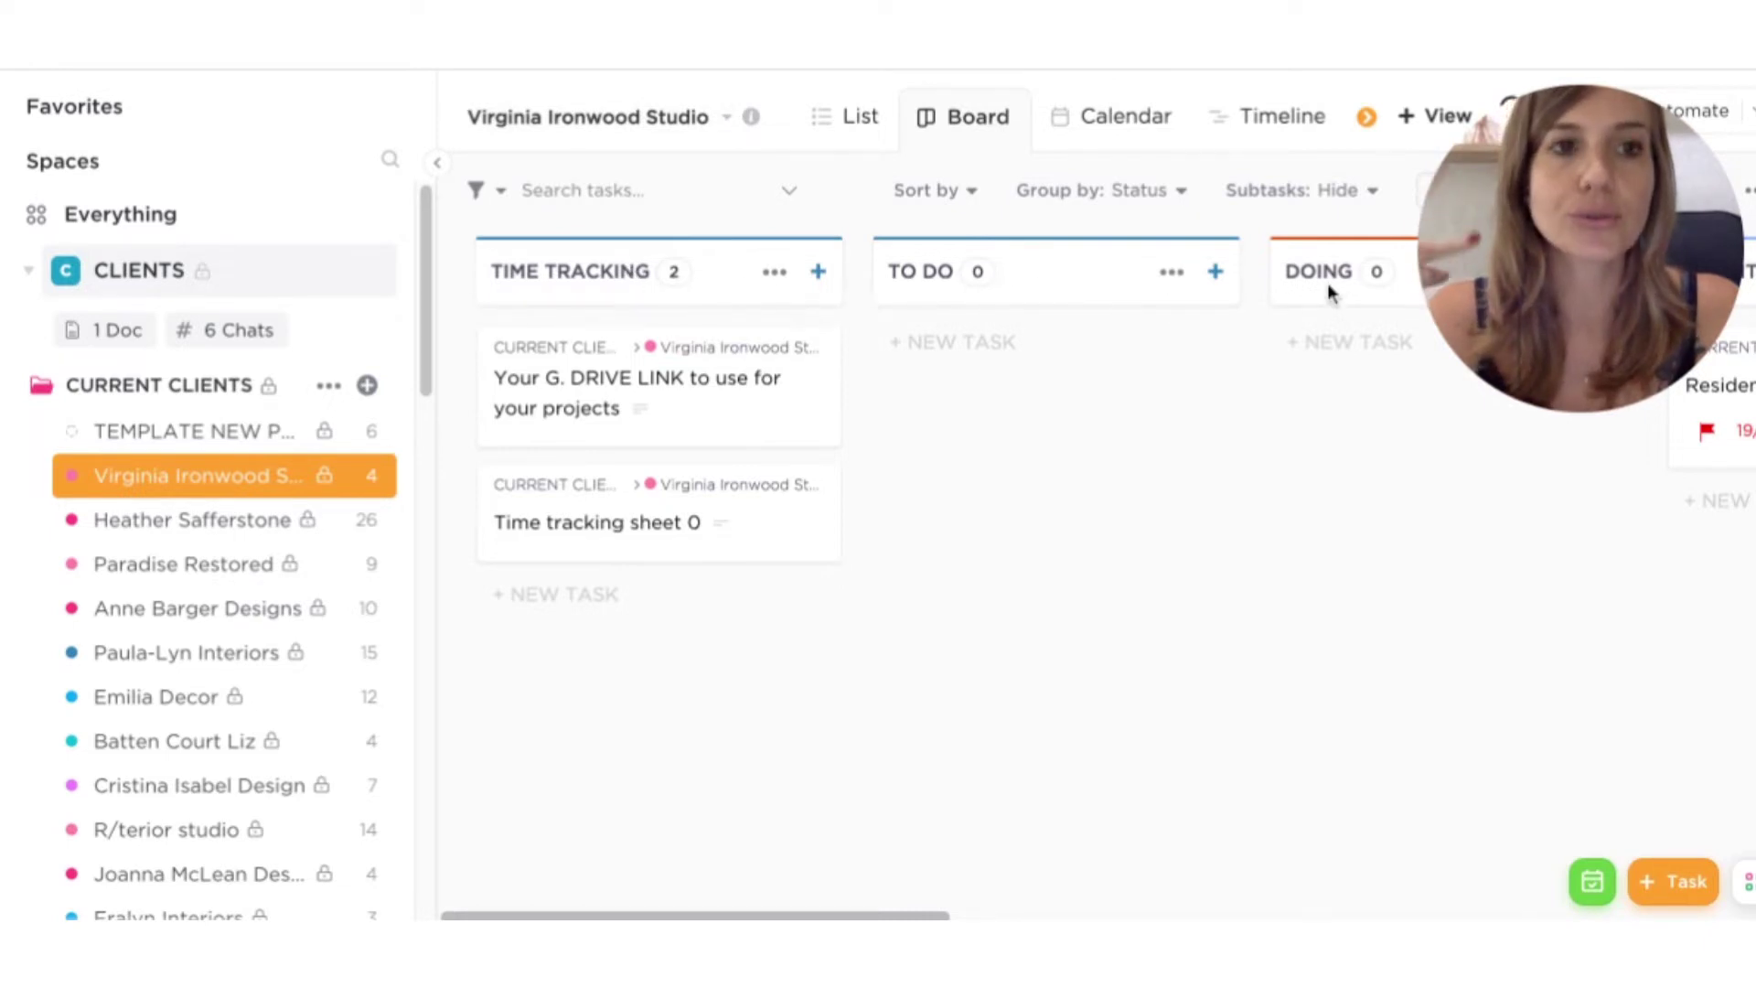
left_click(732, 119)
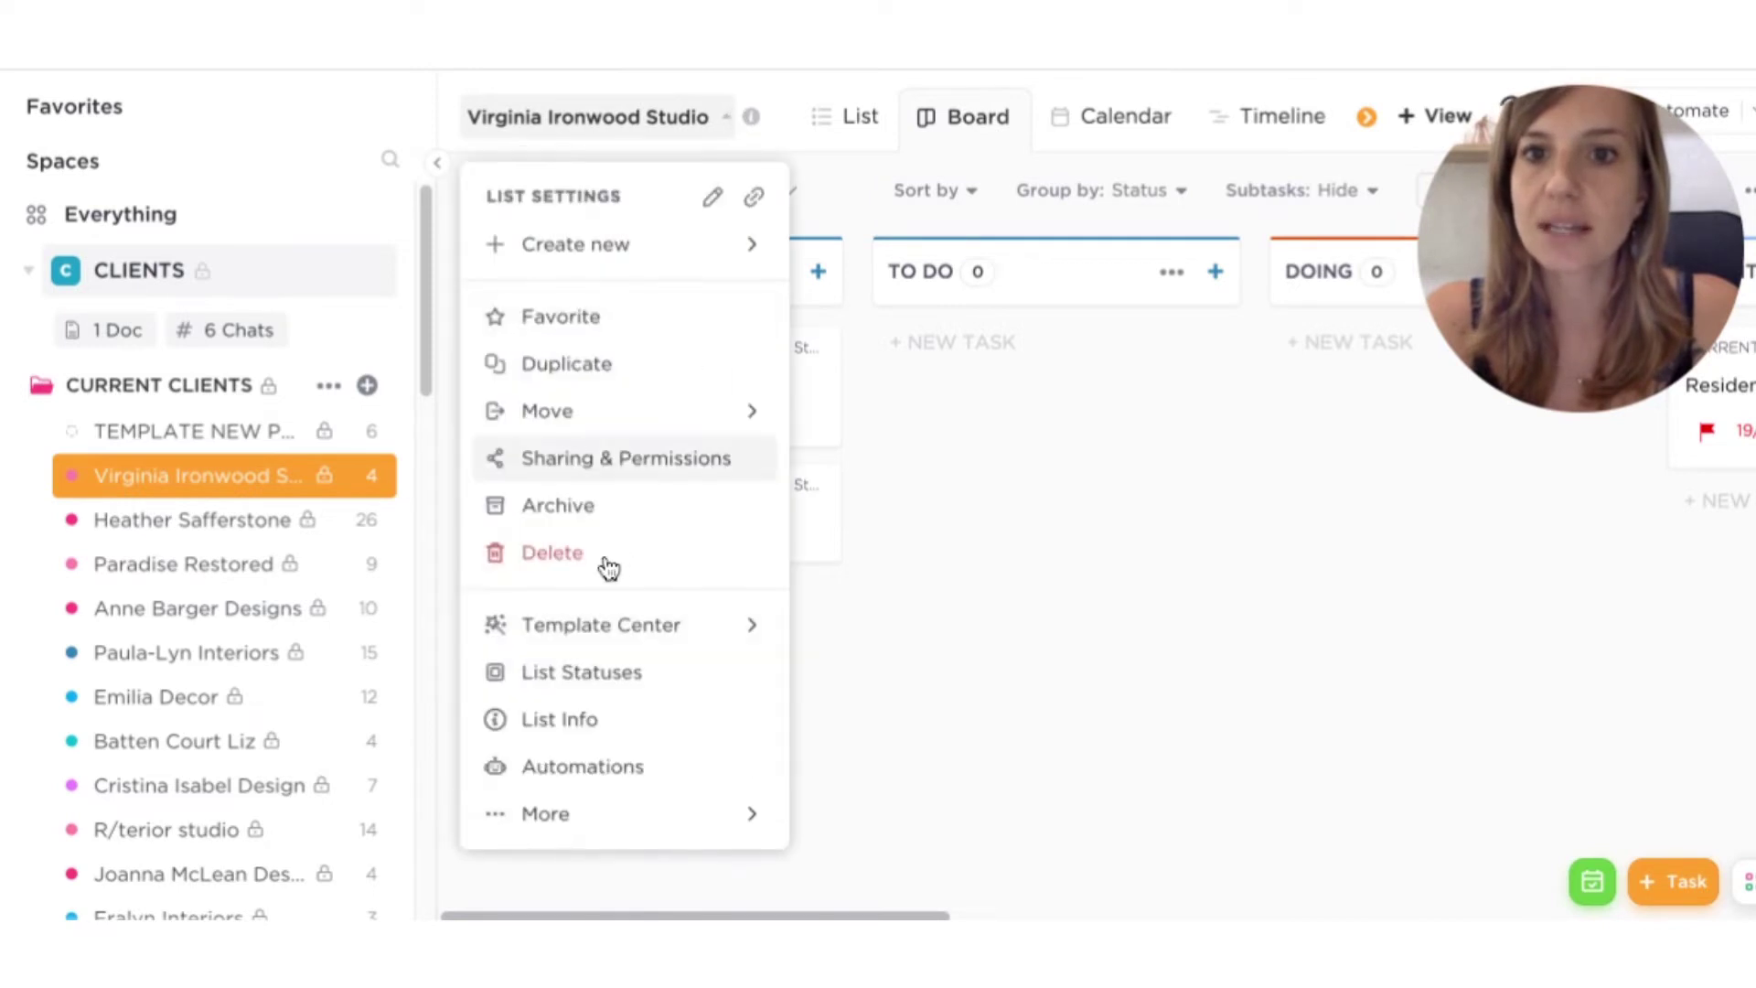
left_click(582, 675)
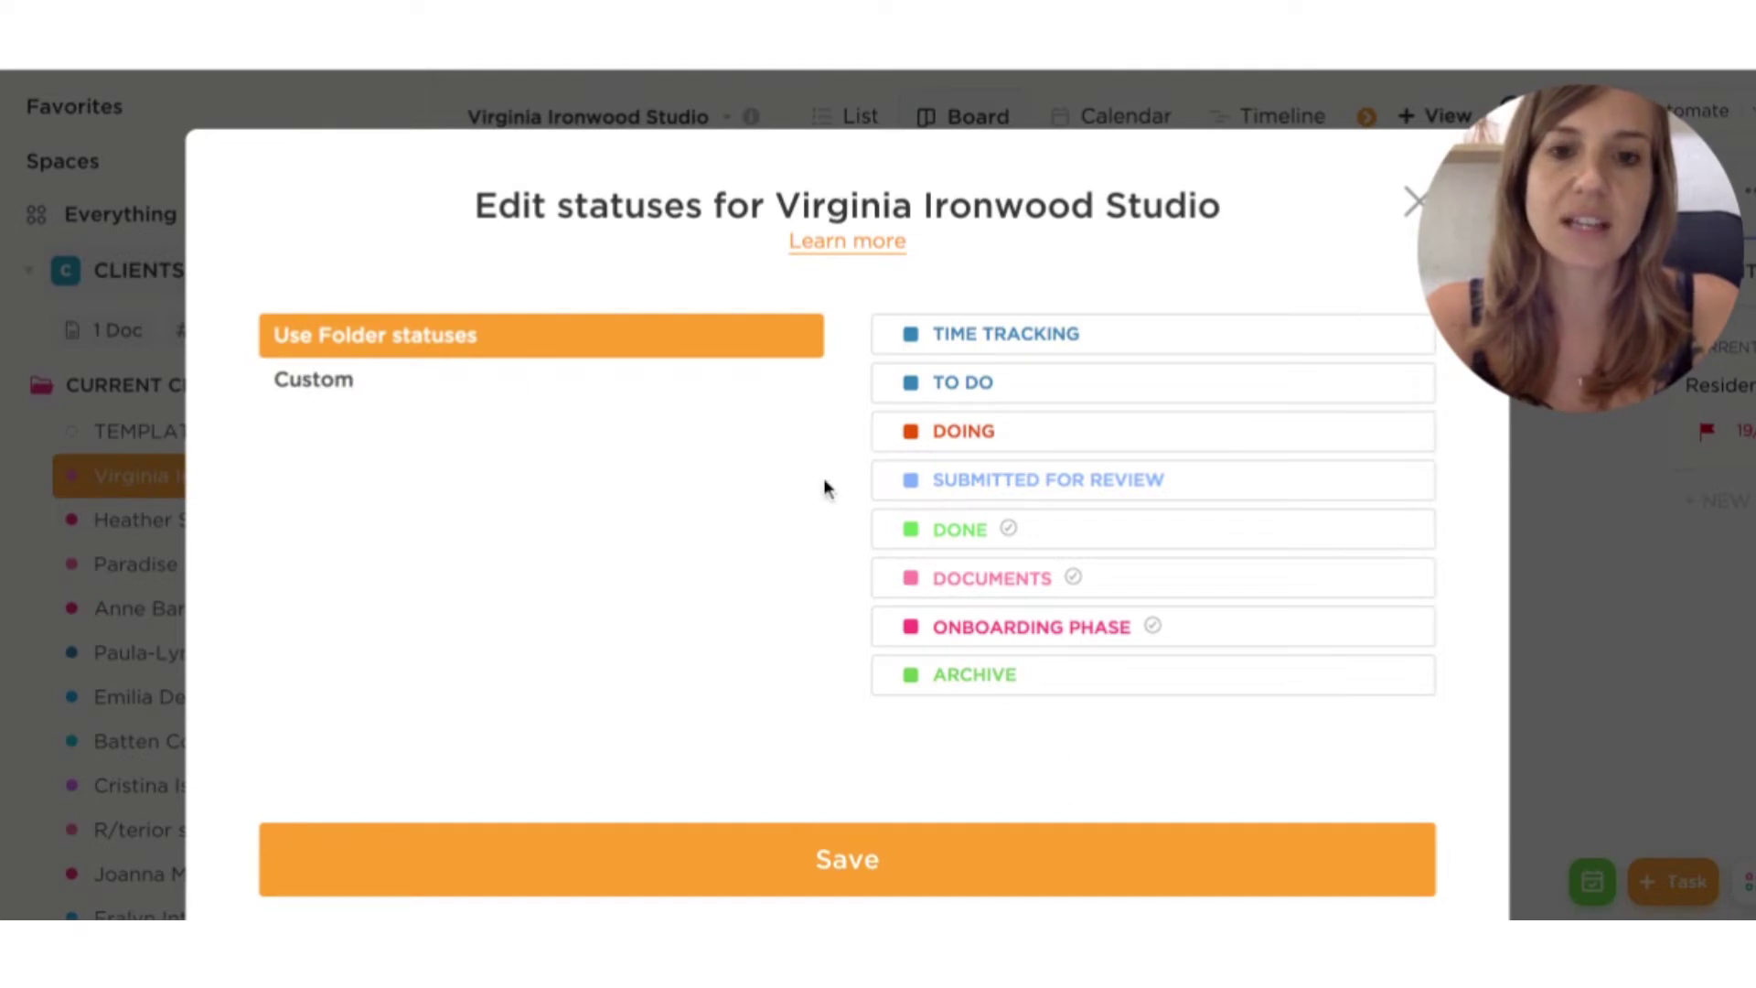
left_click(332, 380)
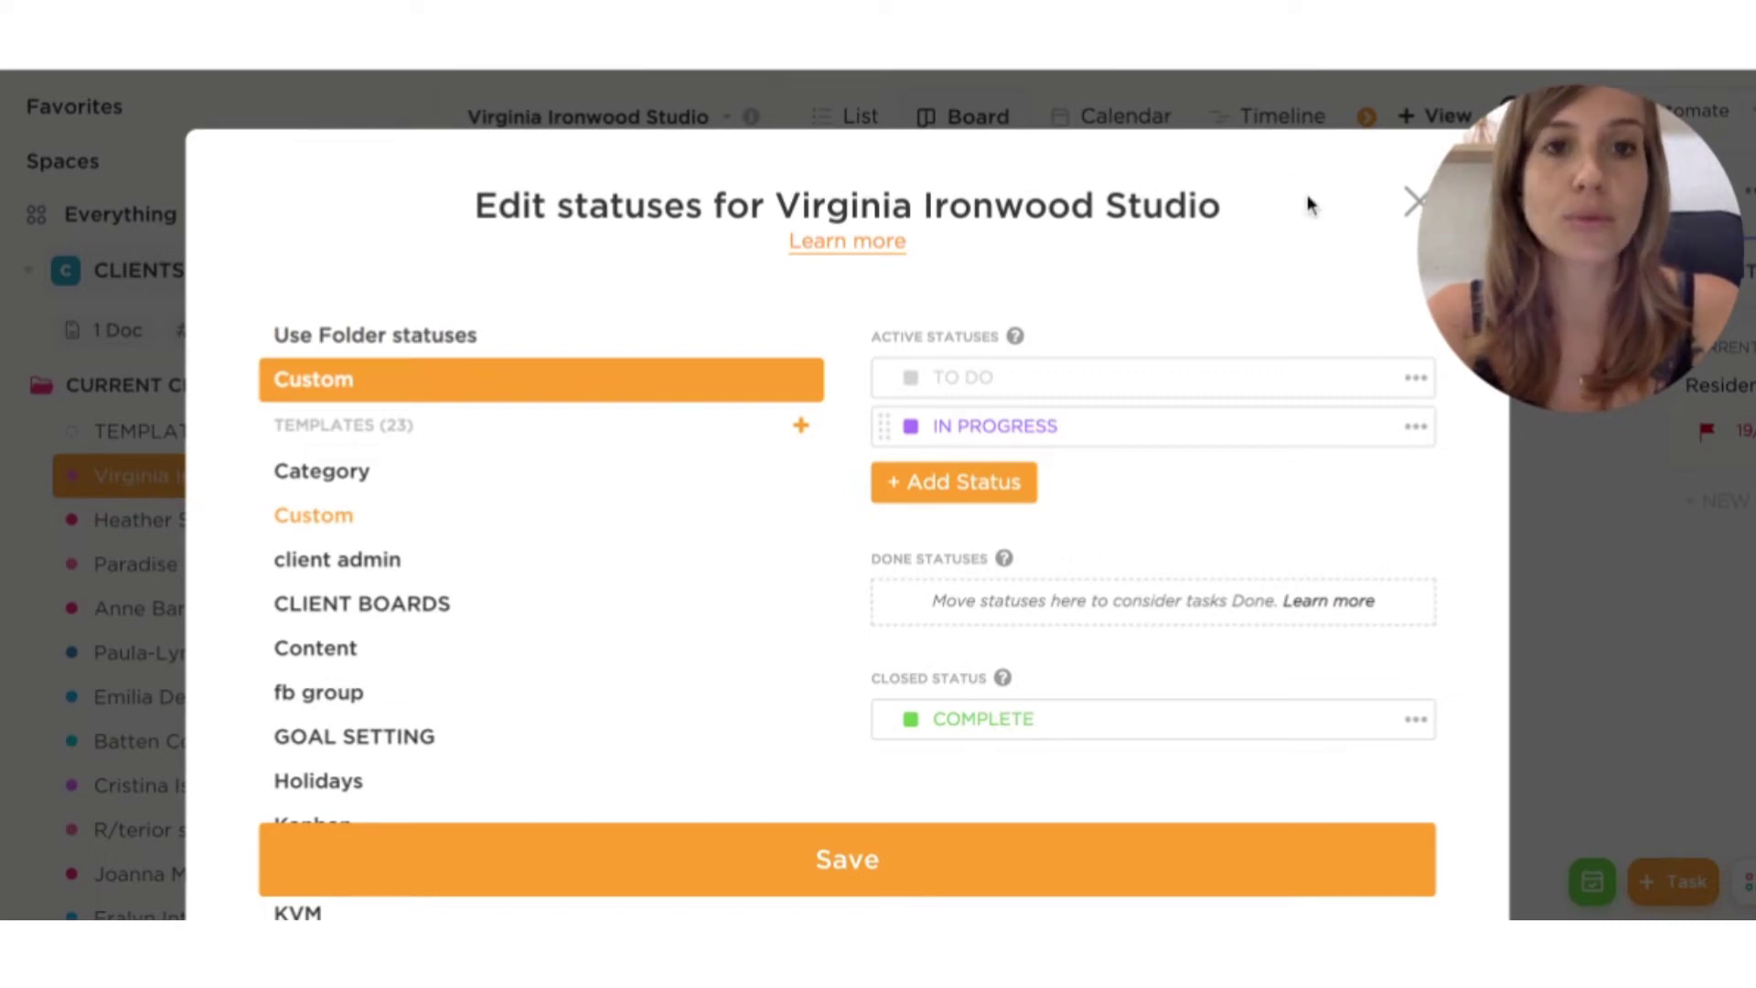
left_click(1408, 198)
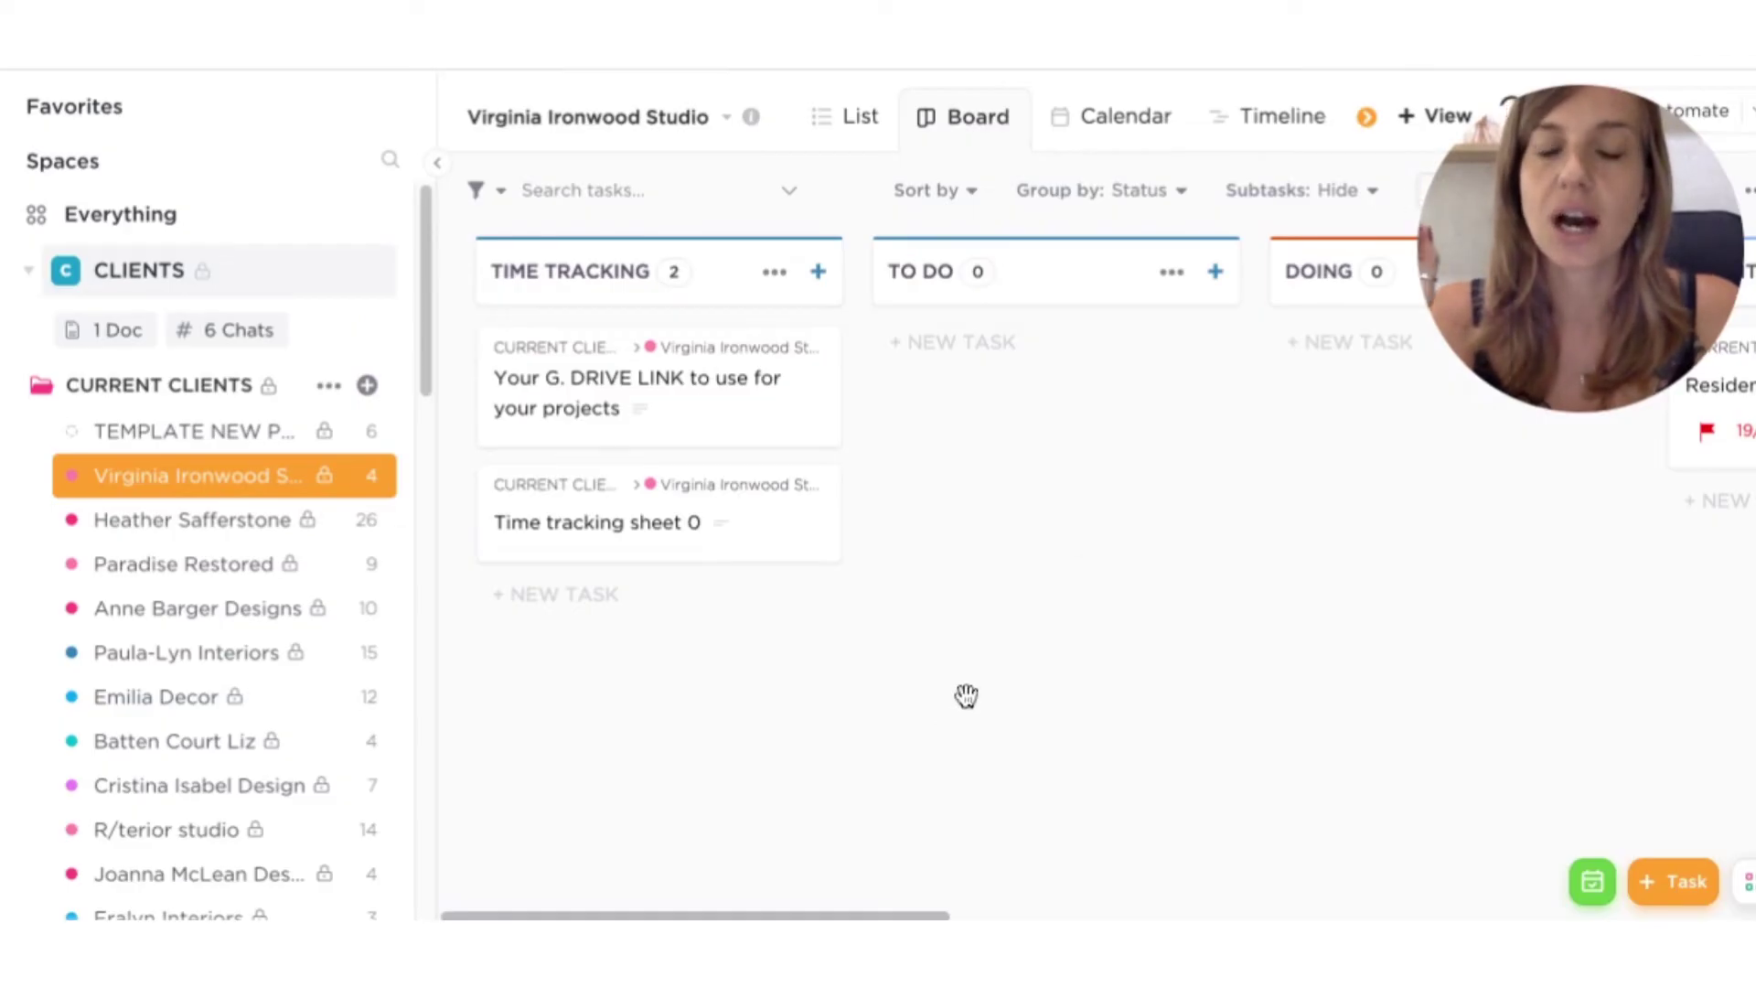
Step: Switch the Virginia Ironwood Studio list to List, then Calendar view for April 2022, revealing Workload
left_click(857, 123)
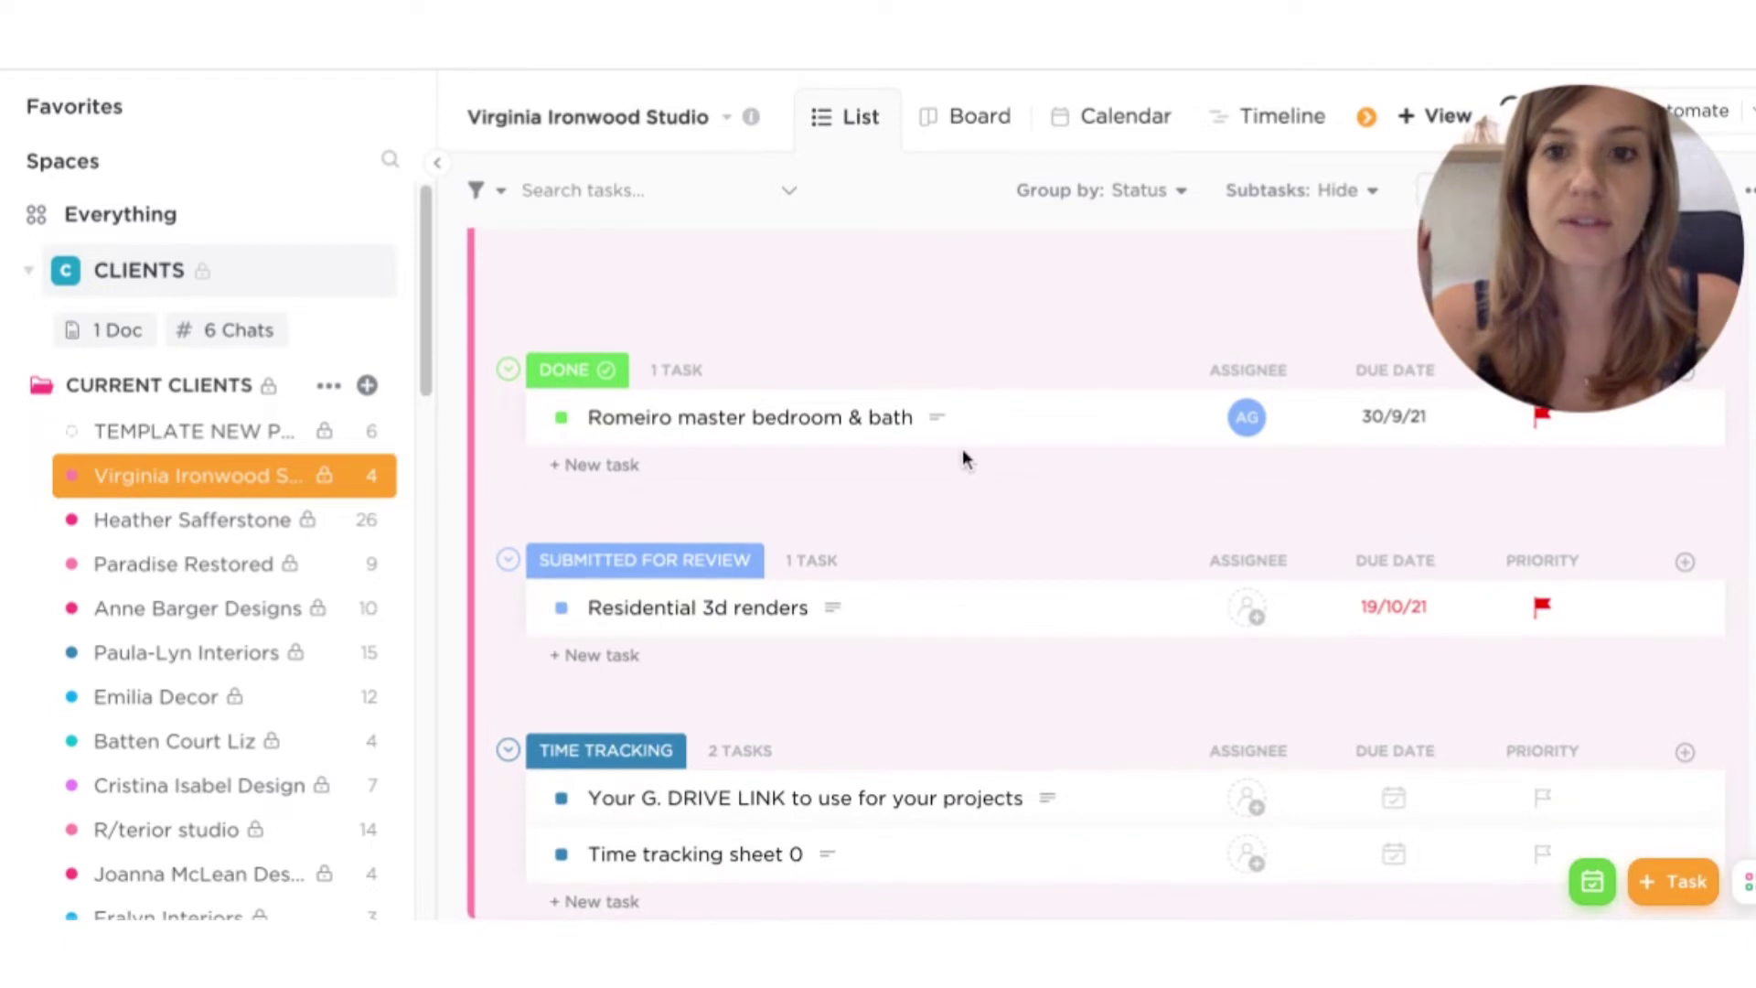
left_click(1123, 119)
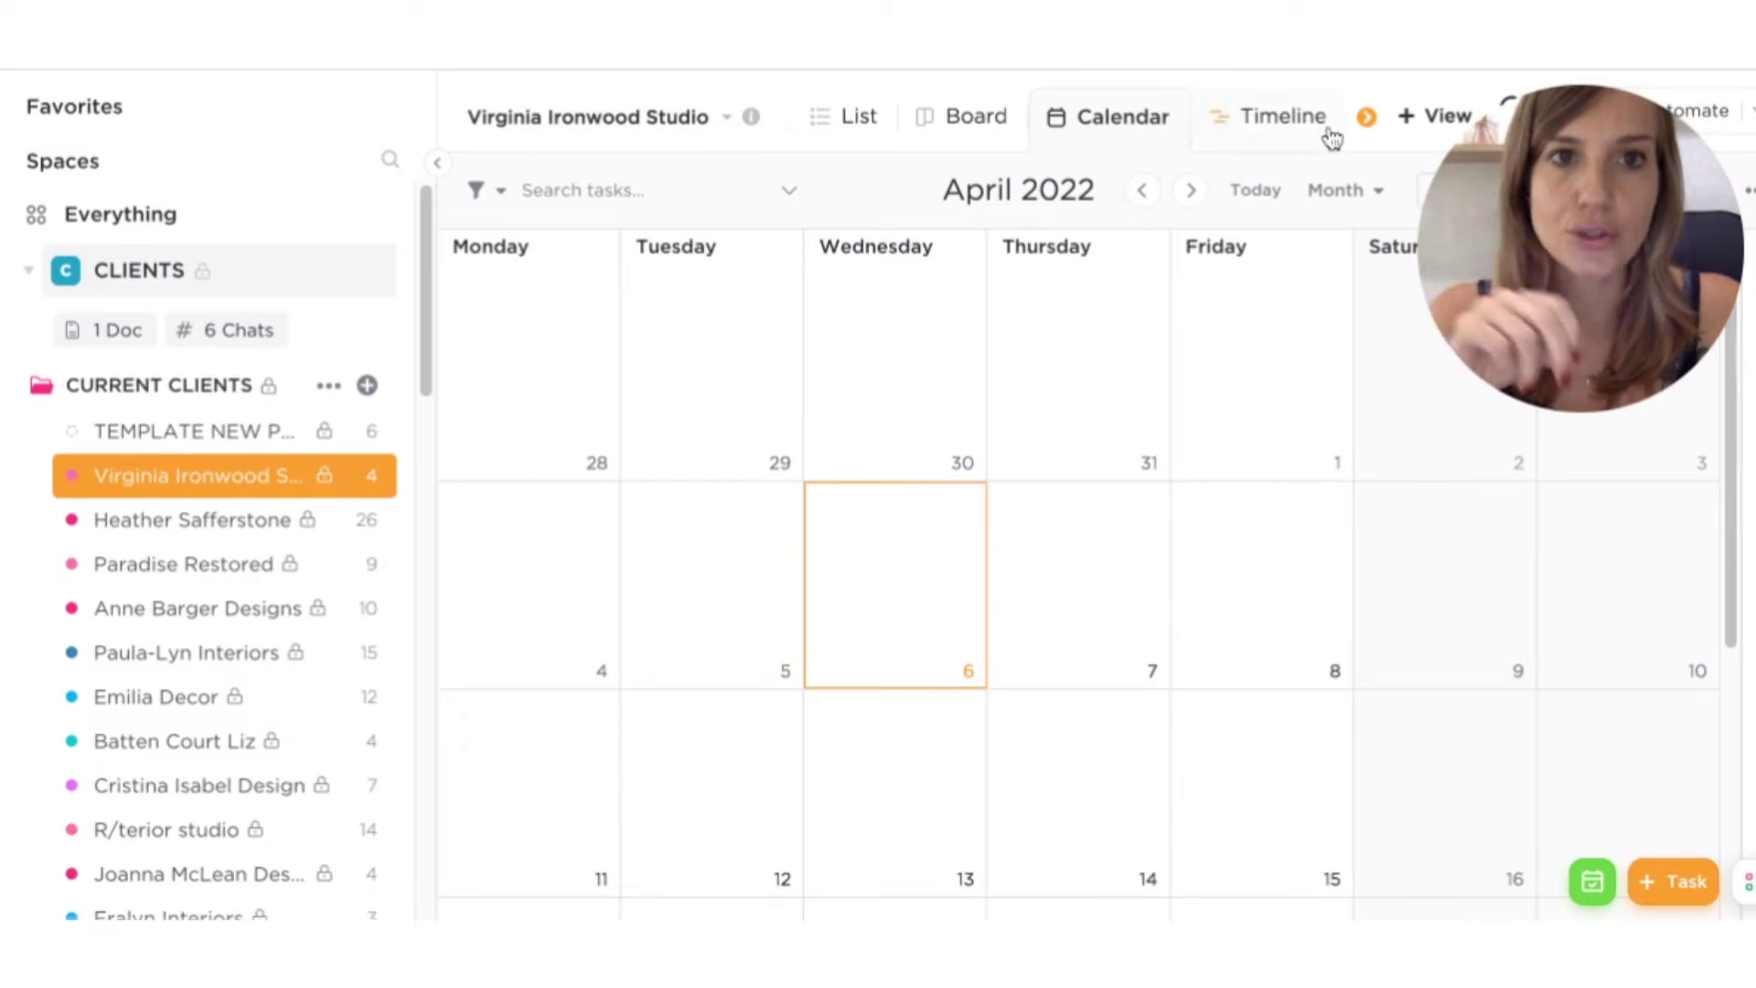
left_click(1366, 119)
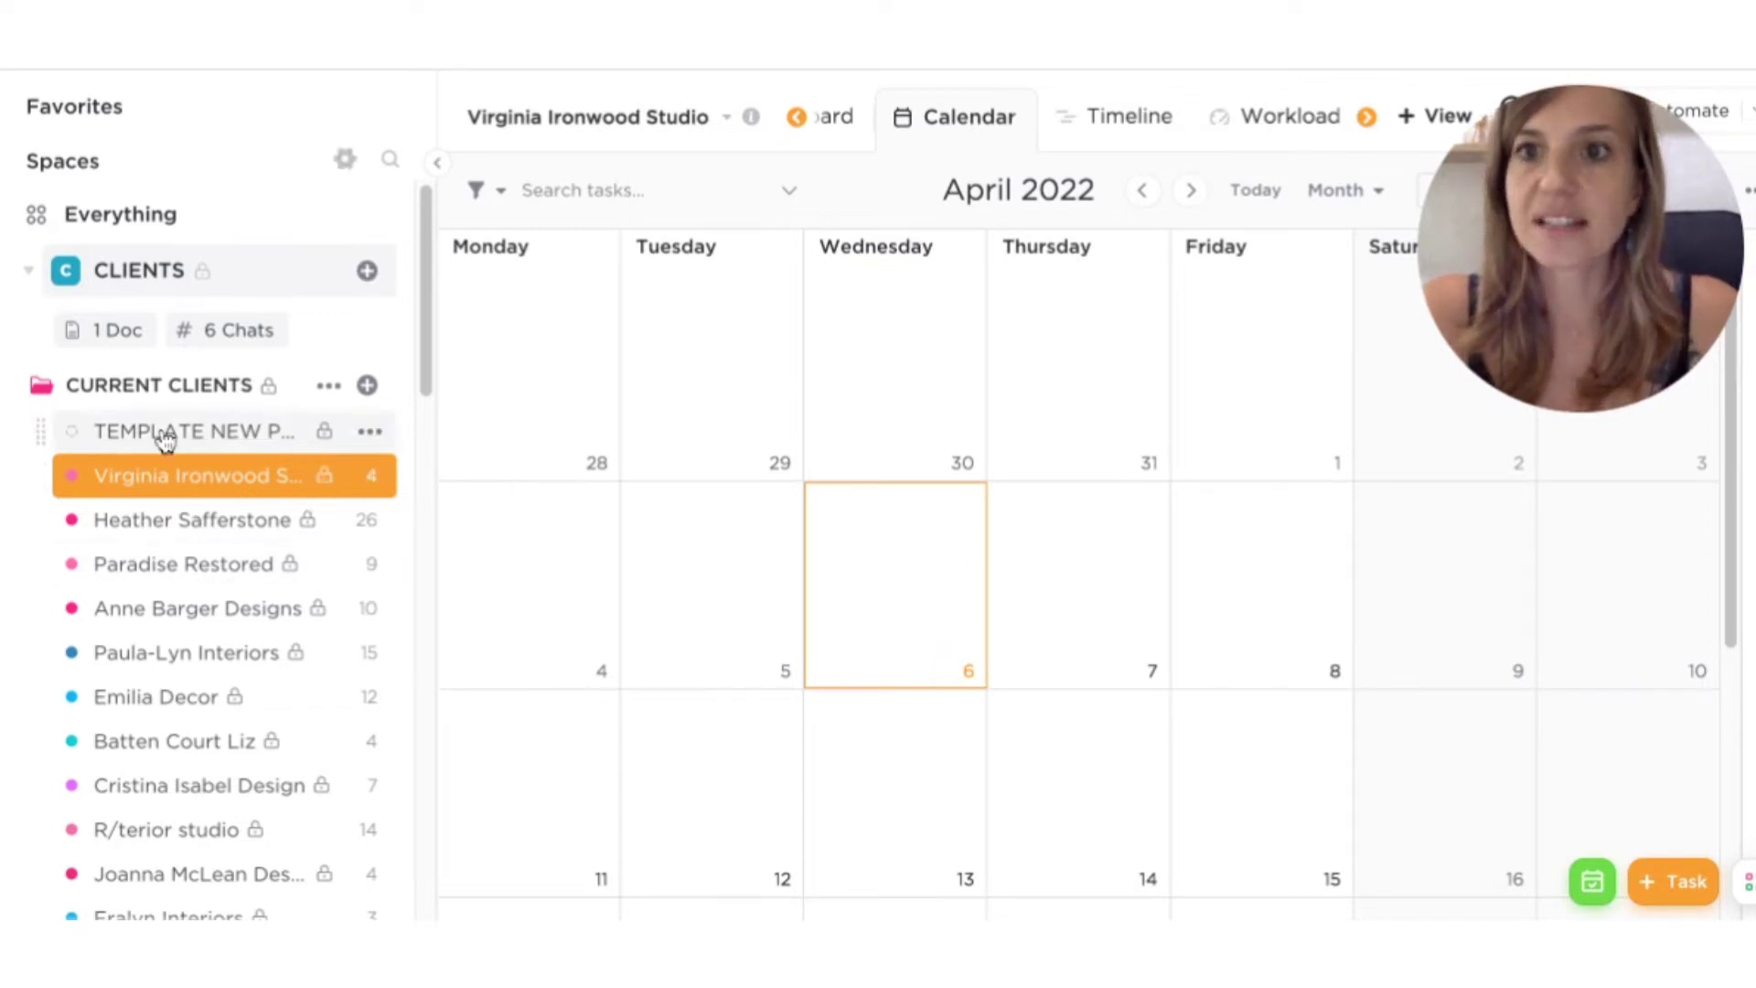
left_click(839, 119)
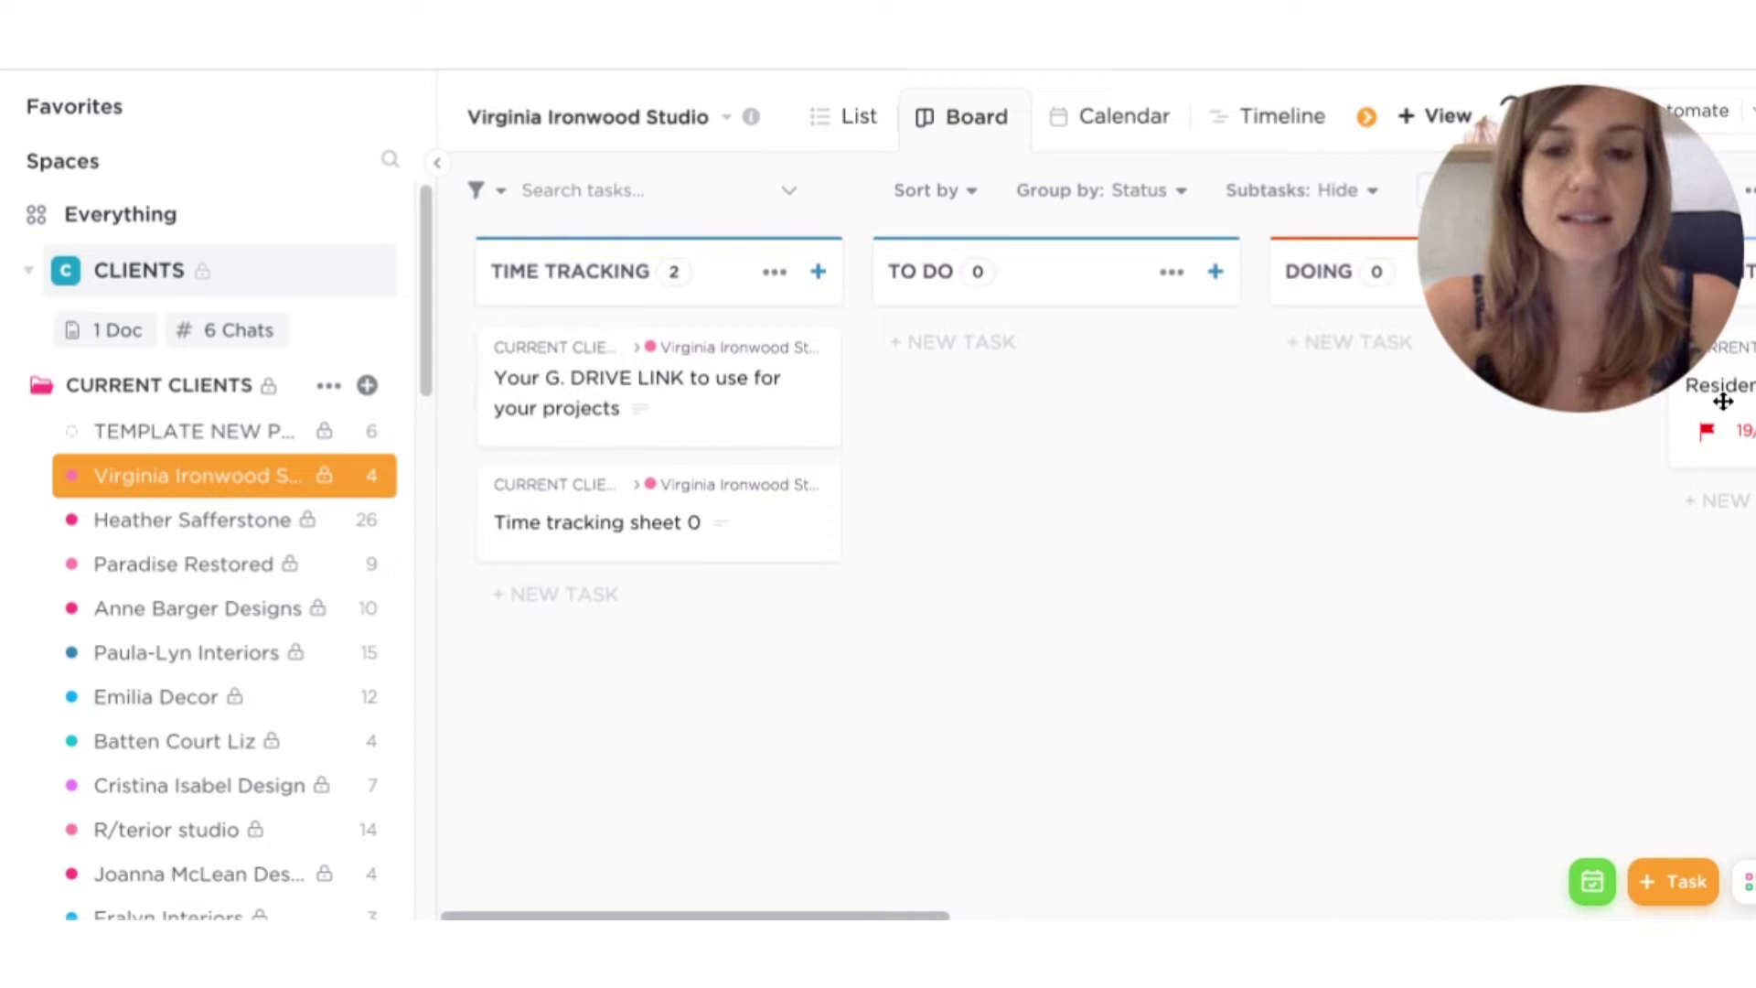
left_click(209, 522)
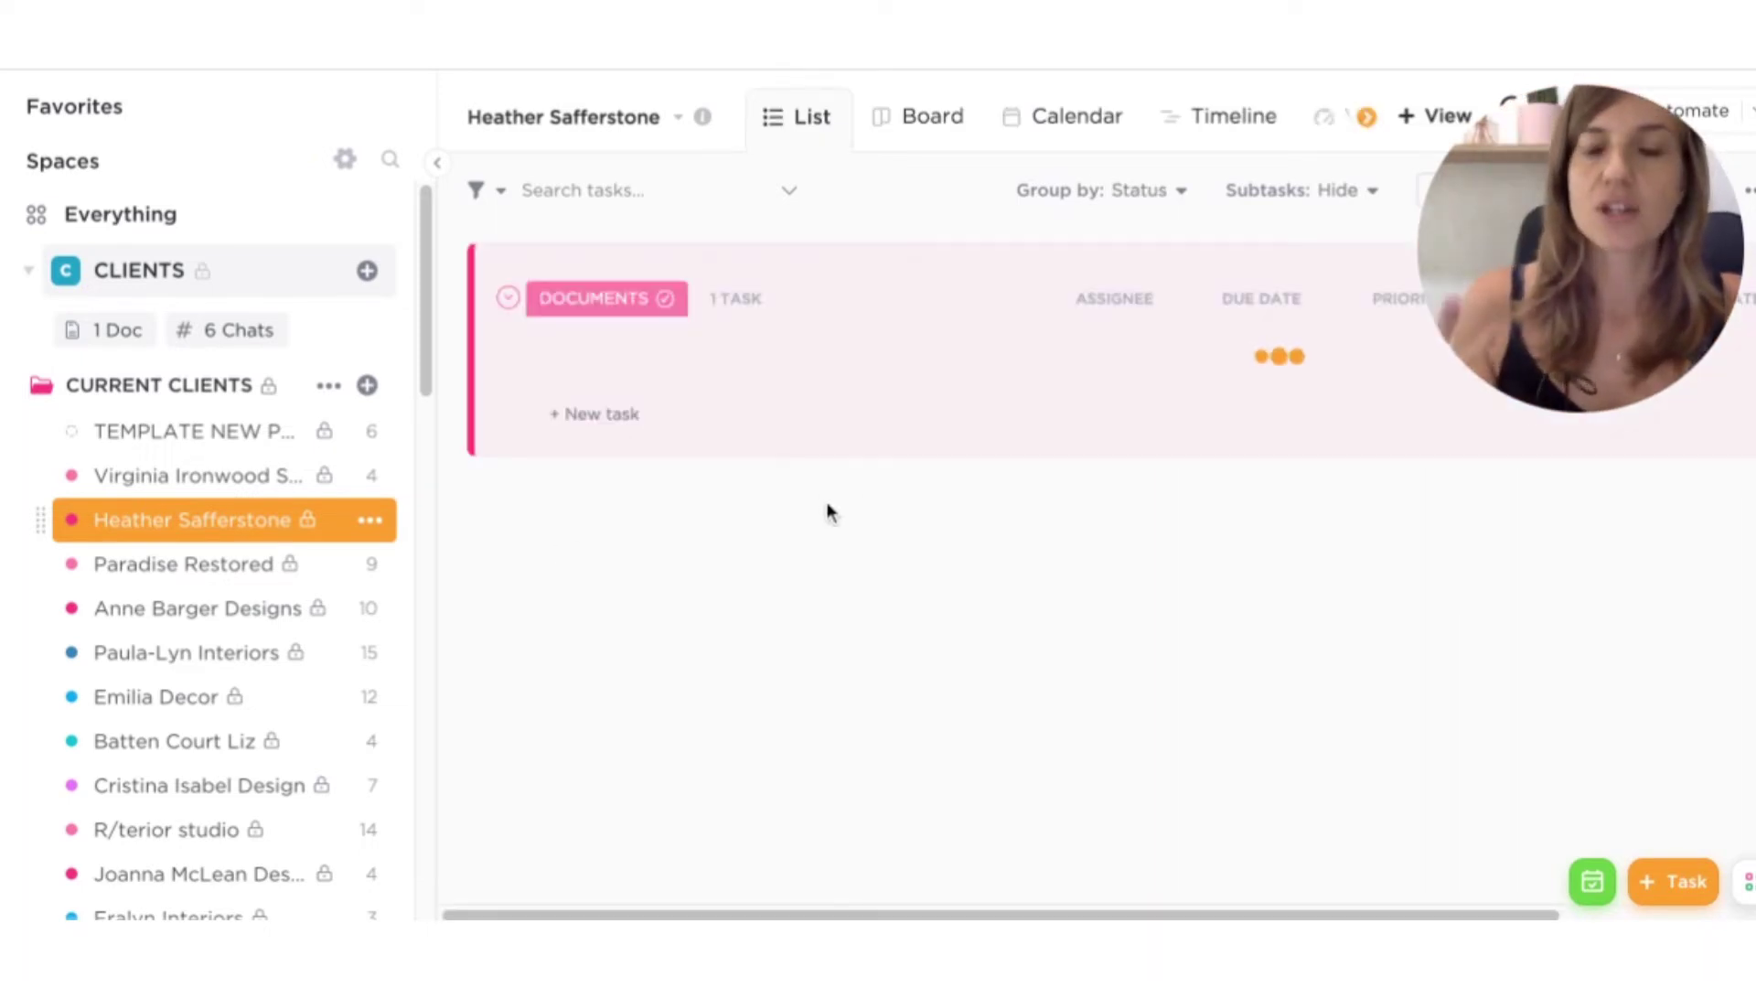
left_click(922, 126)
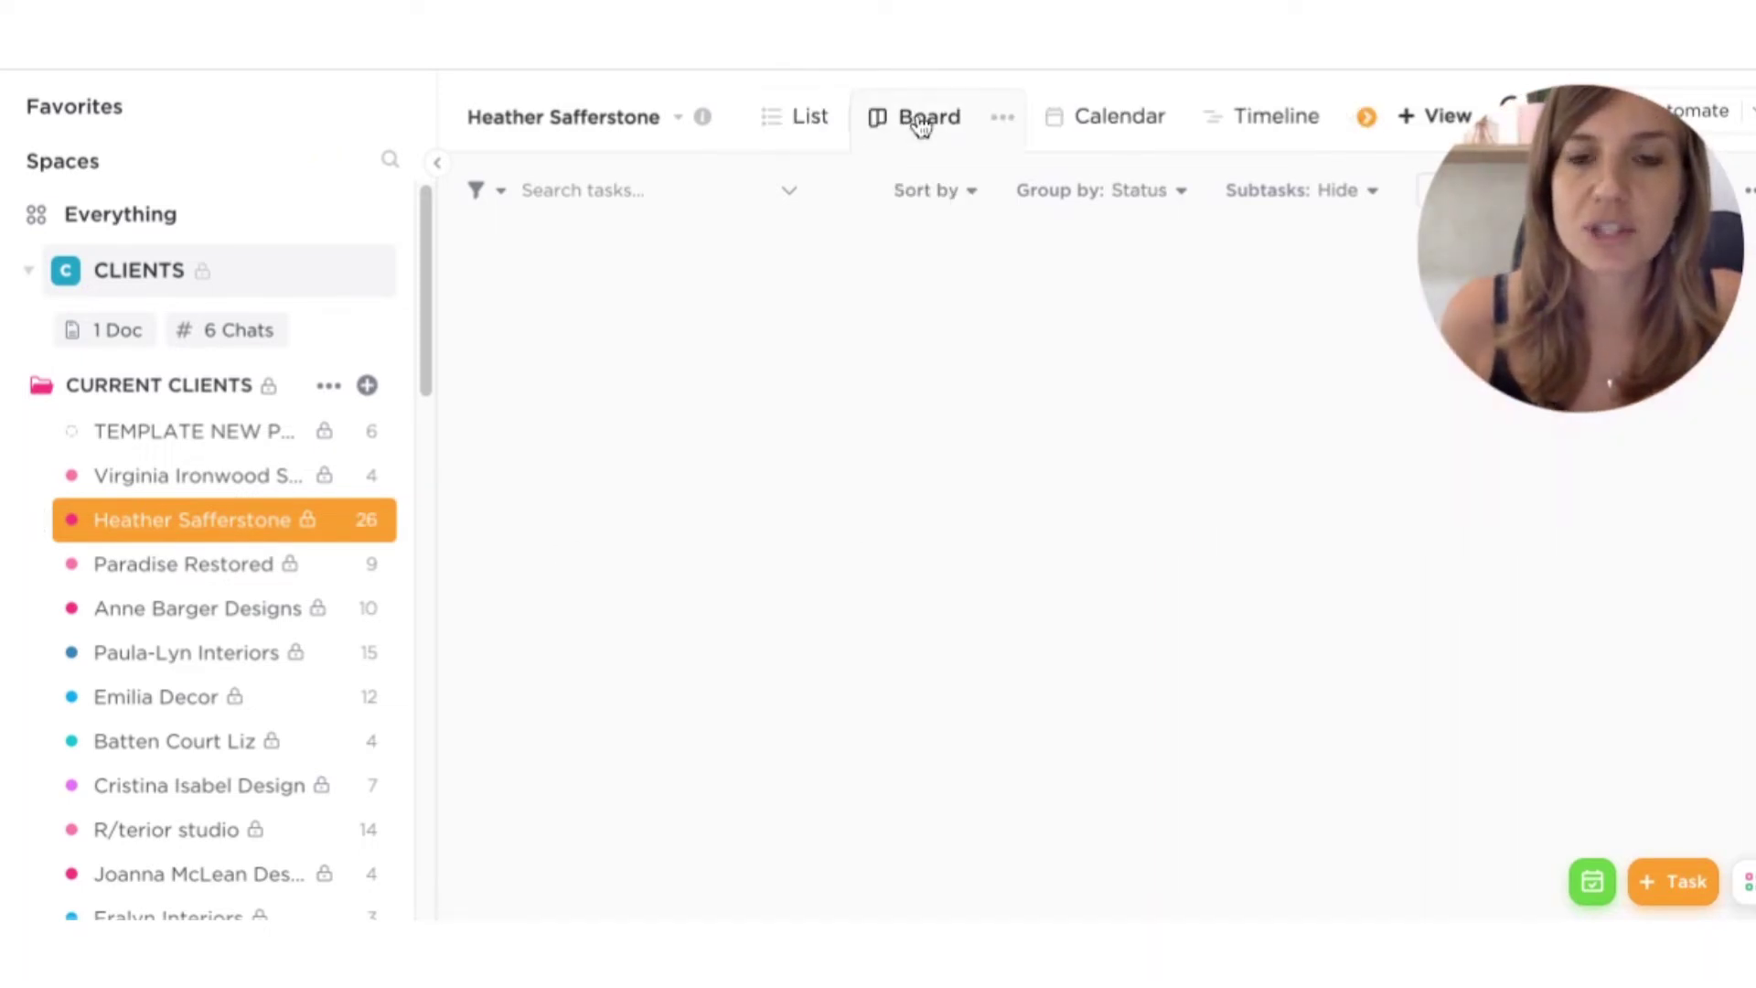
left_click(696, 496)
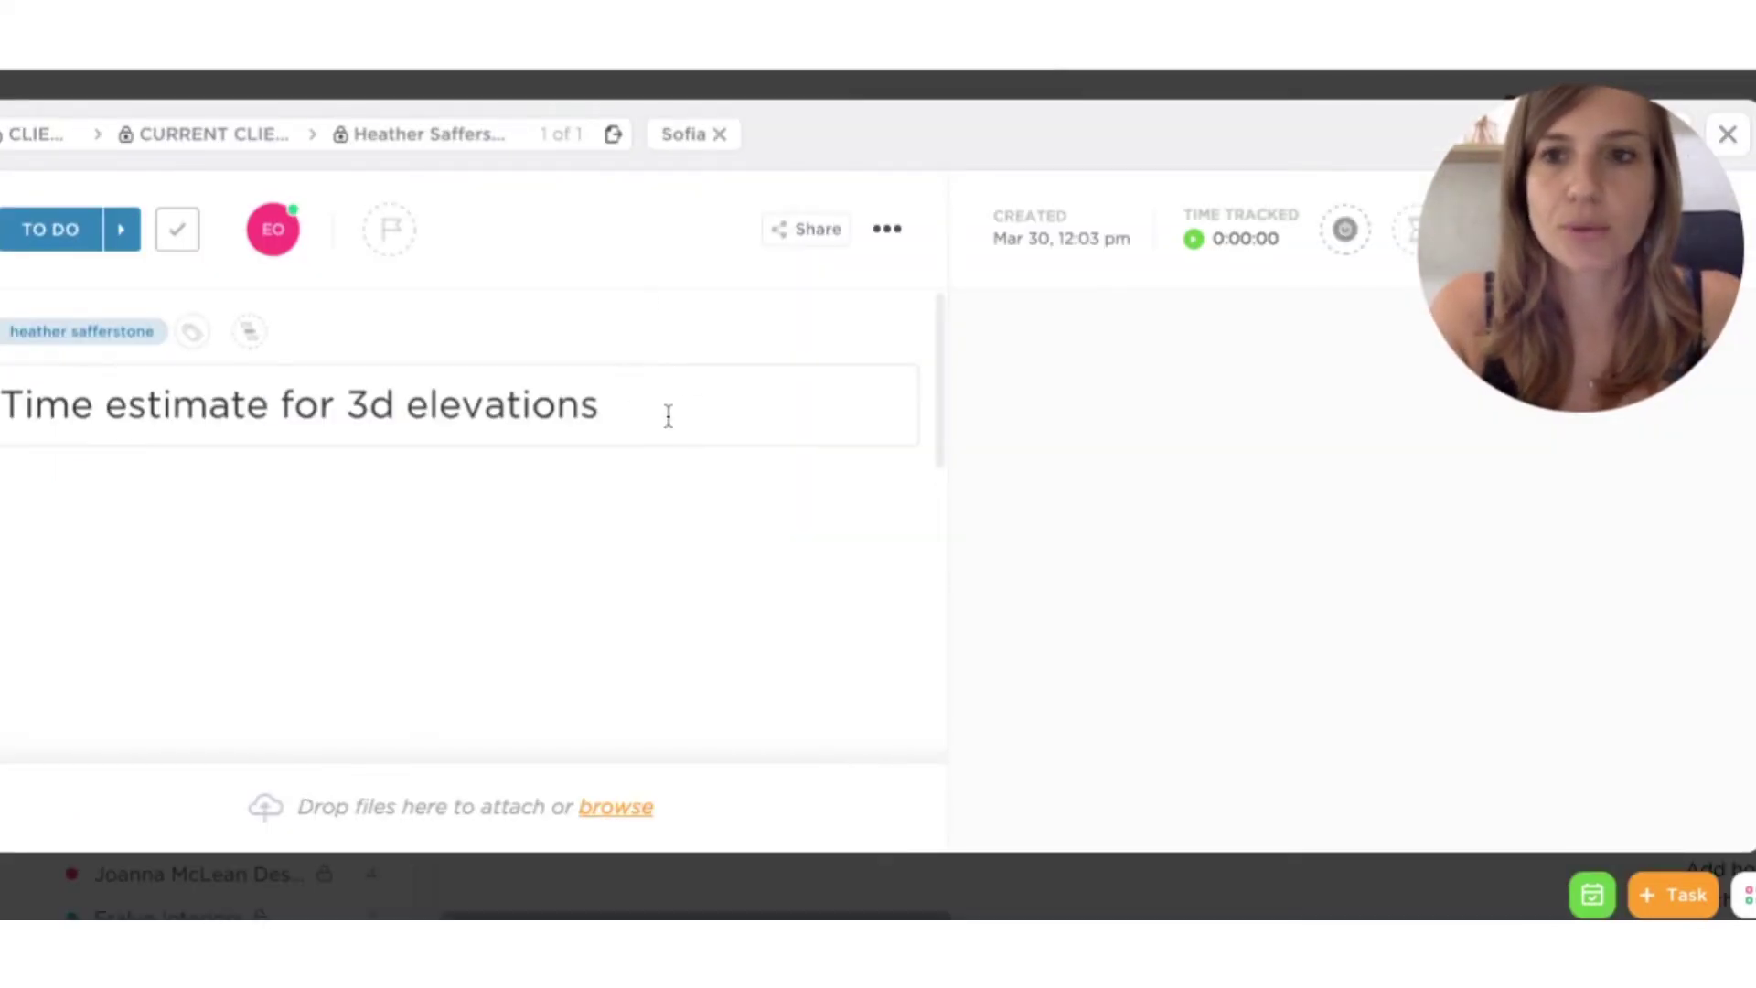
left_click(888, 232)
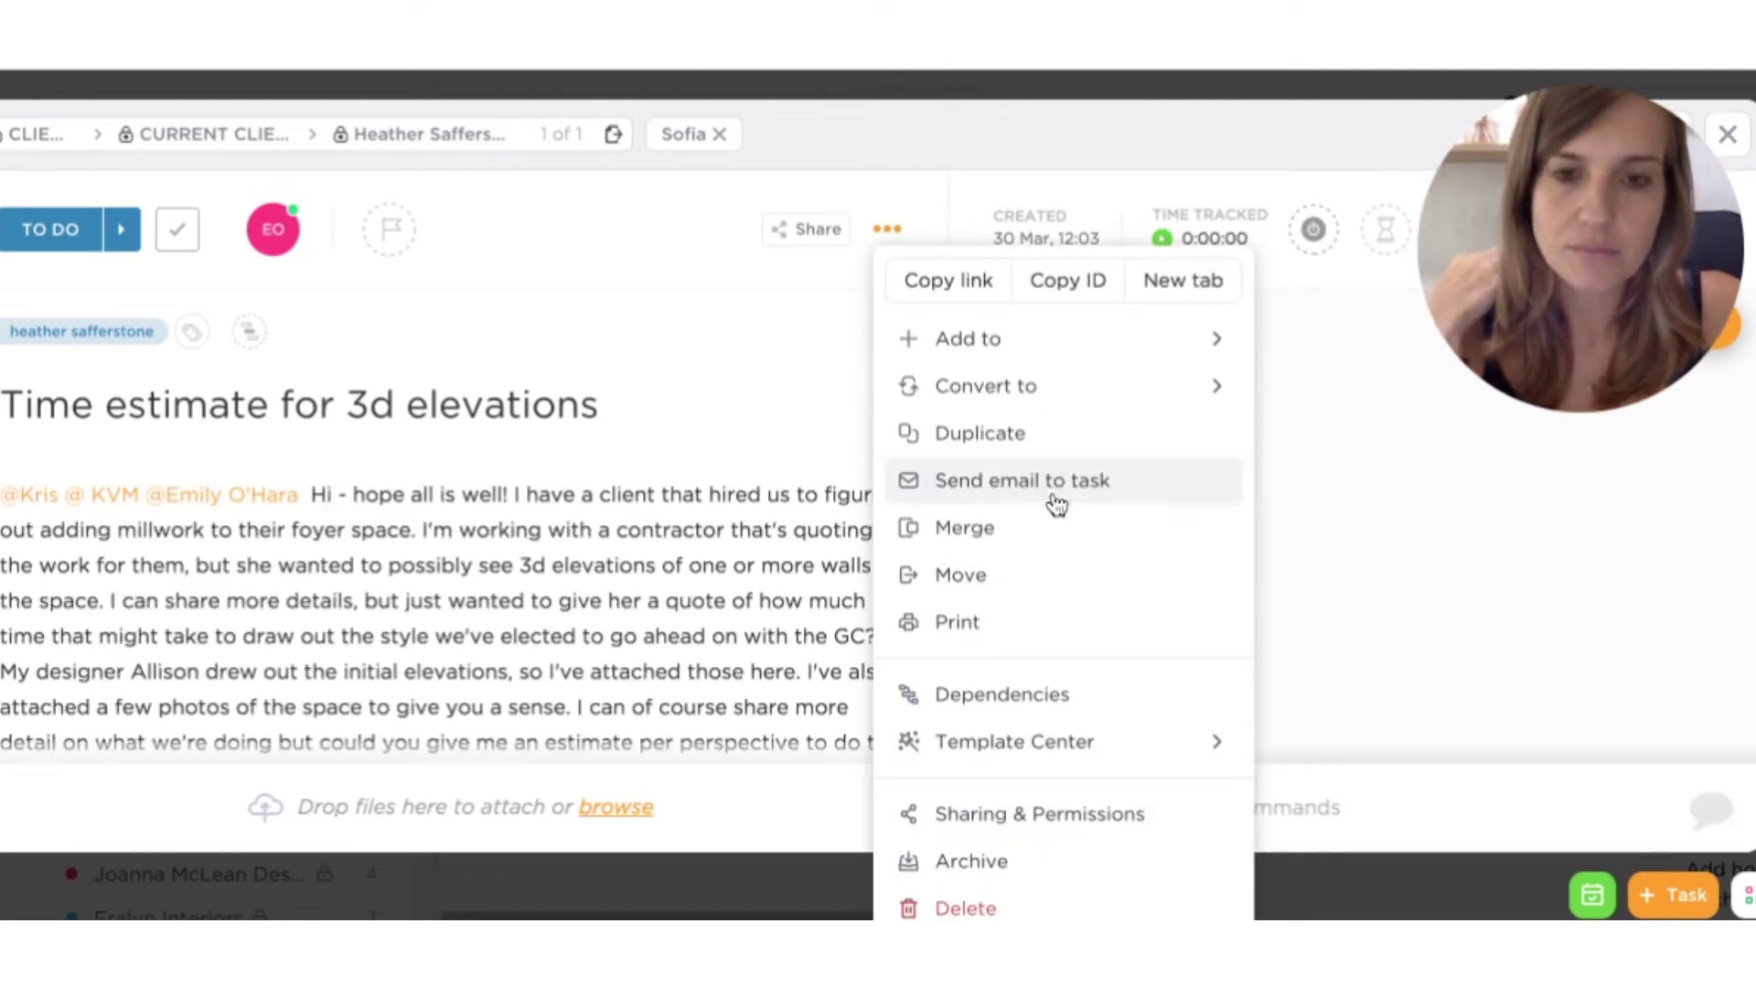
left_click(986, 440)
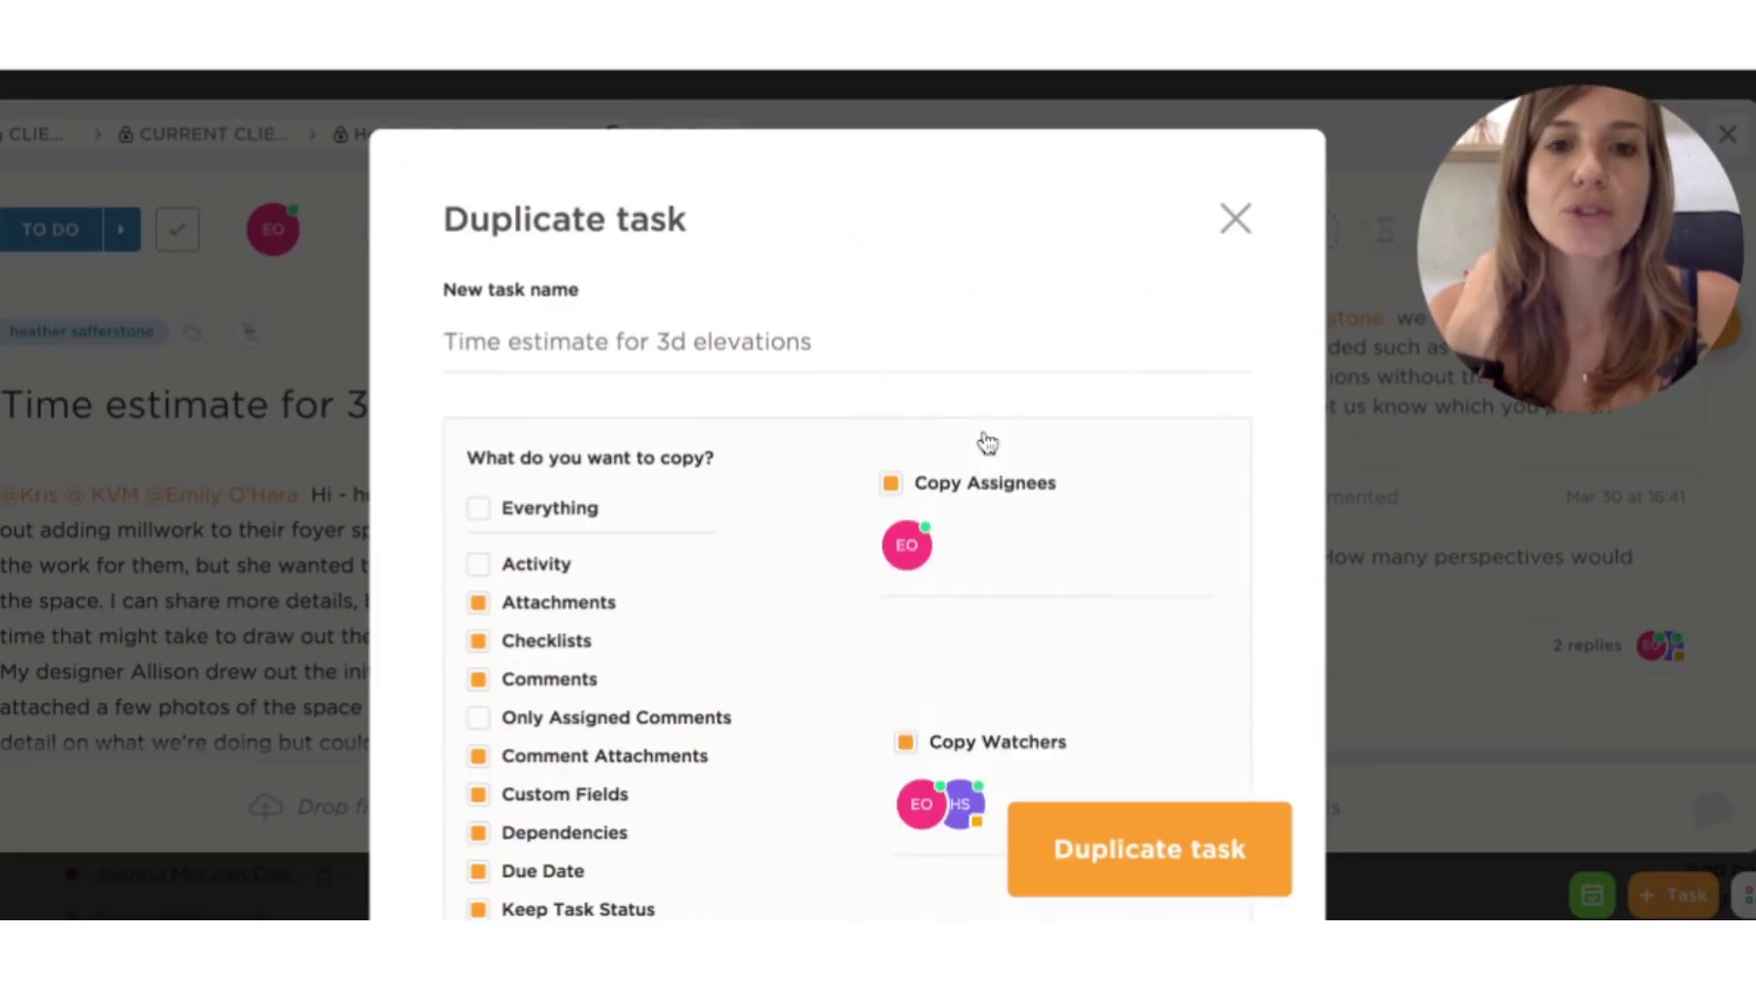
scroll(663, 518, "down", 5)
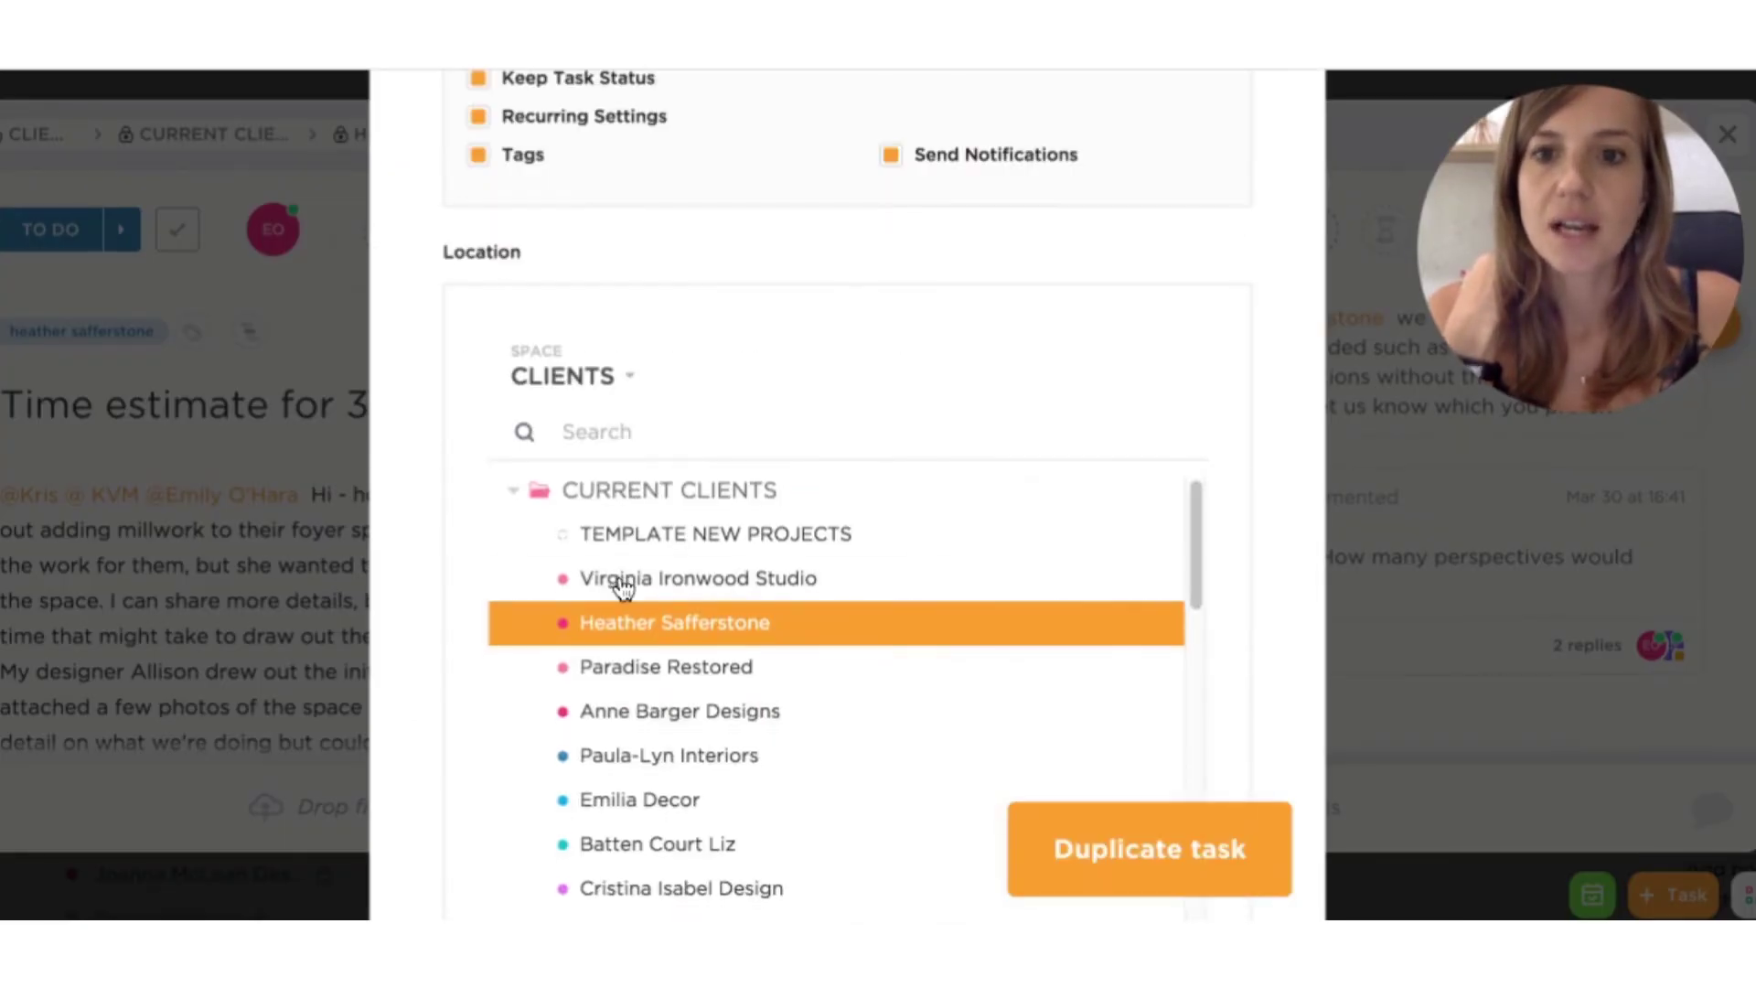
scroll(622, 588, "down", 5)
scroll(605, 725, "down", 5)
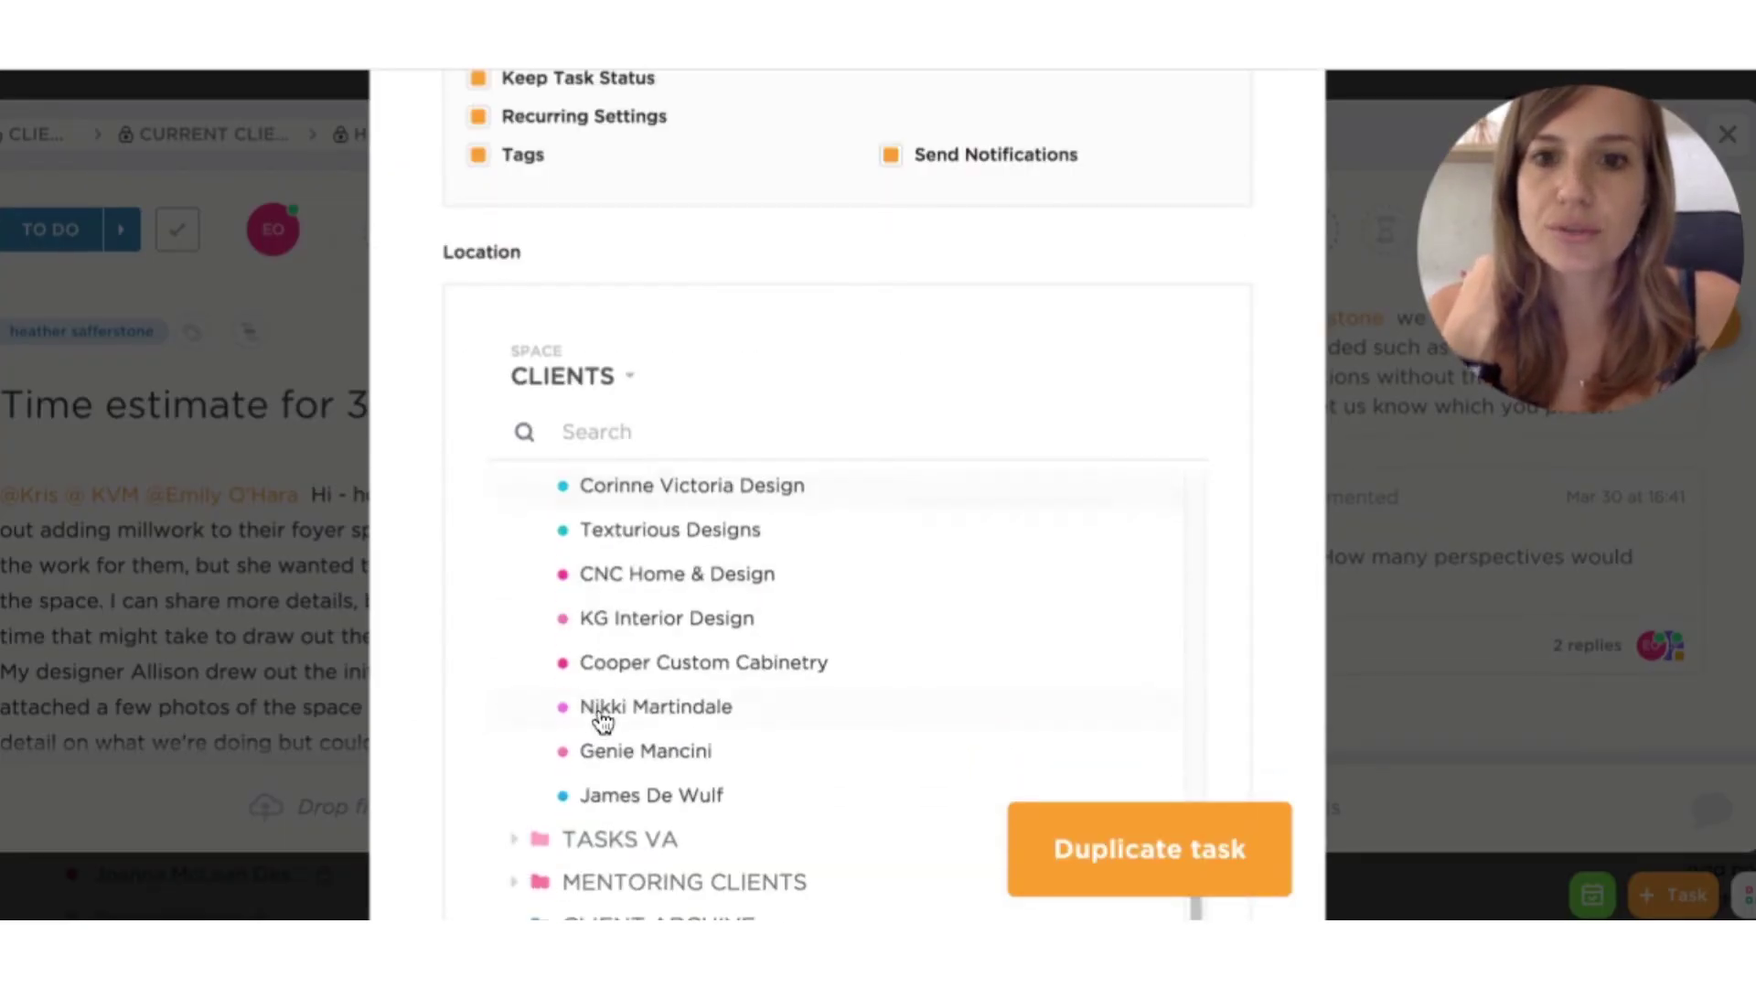
scroll(526, 818, "down", 5)
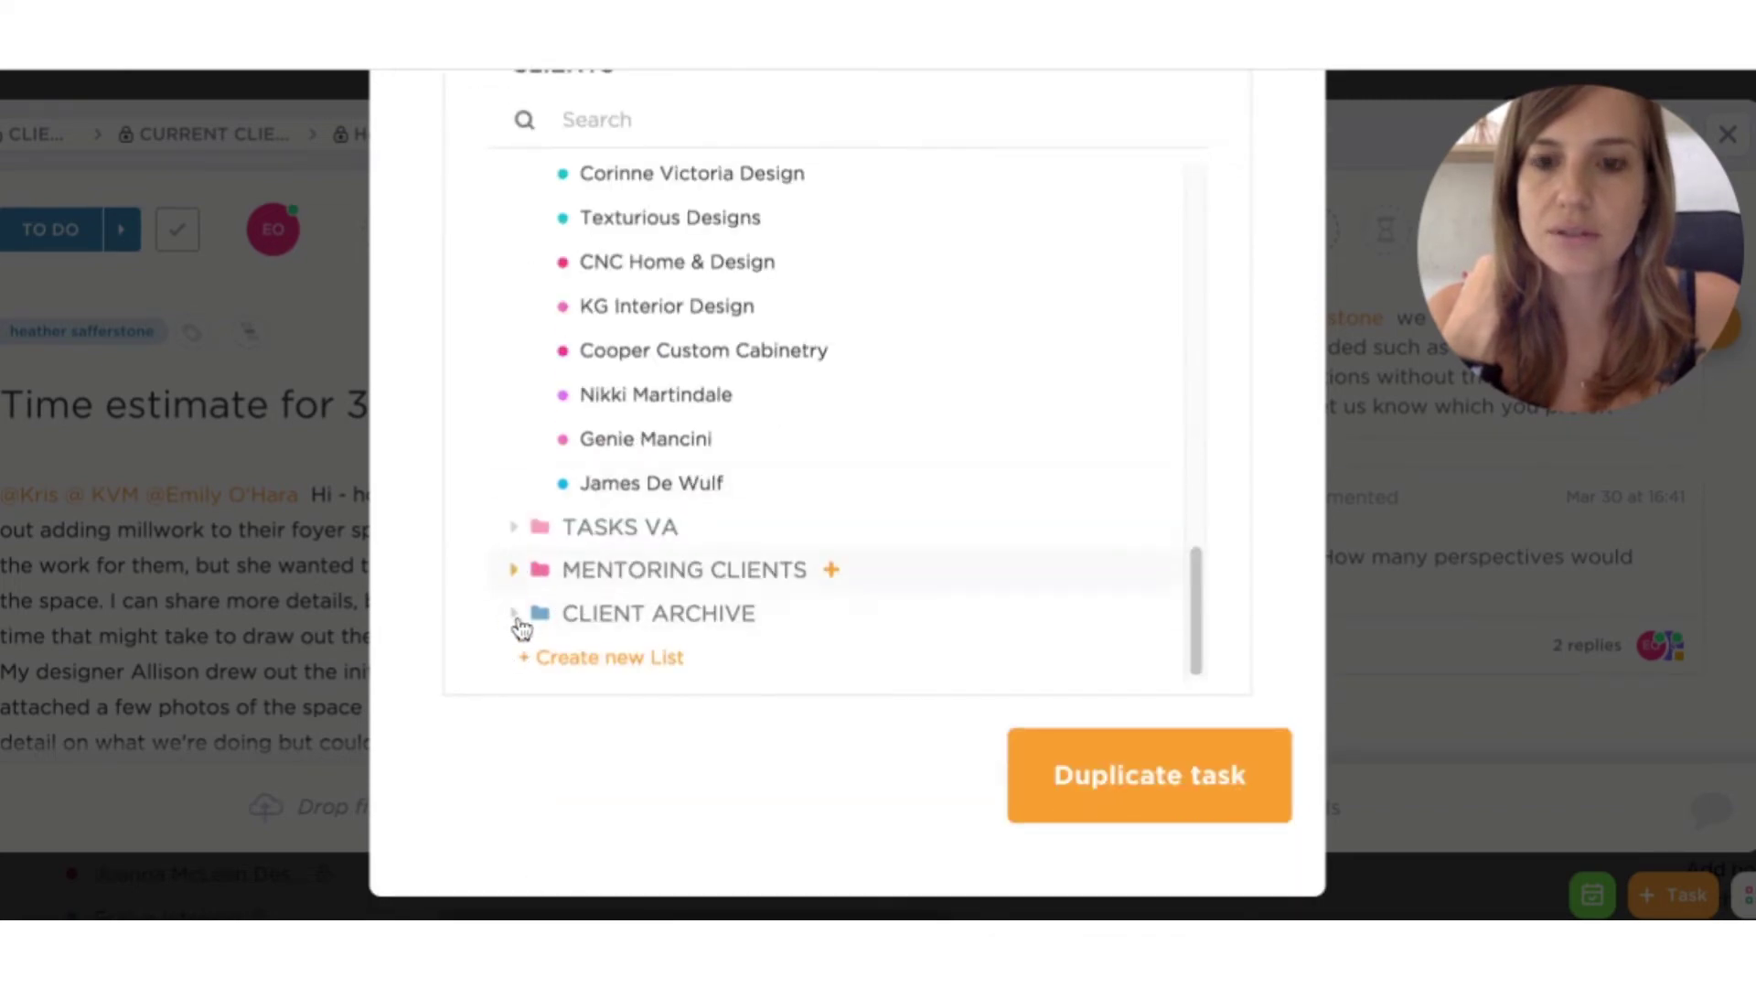
scroll(601, 608, "up", 10)
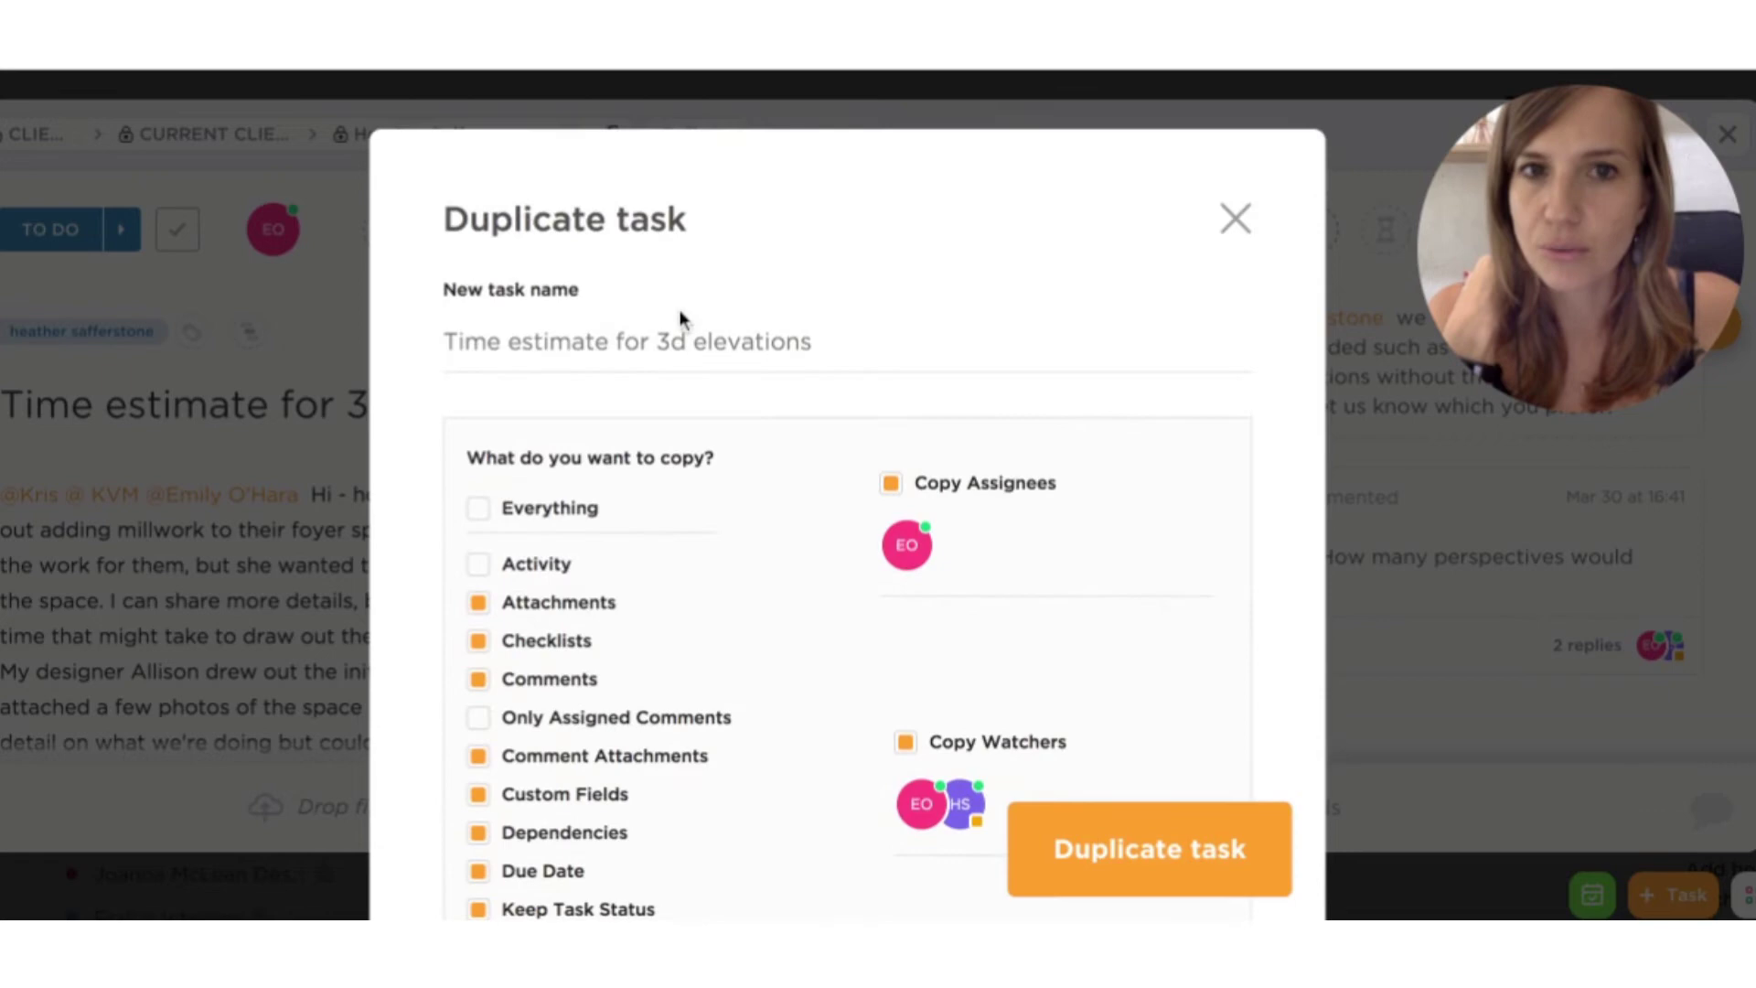
scroll(588, 640, "down", 7)
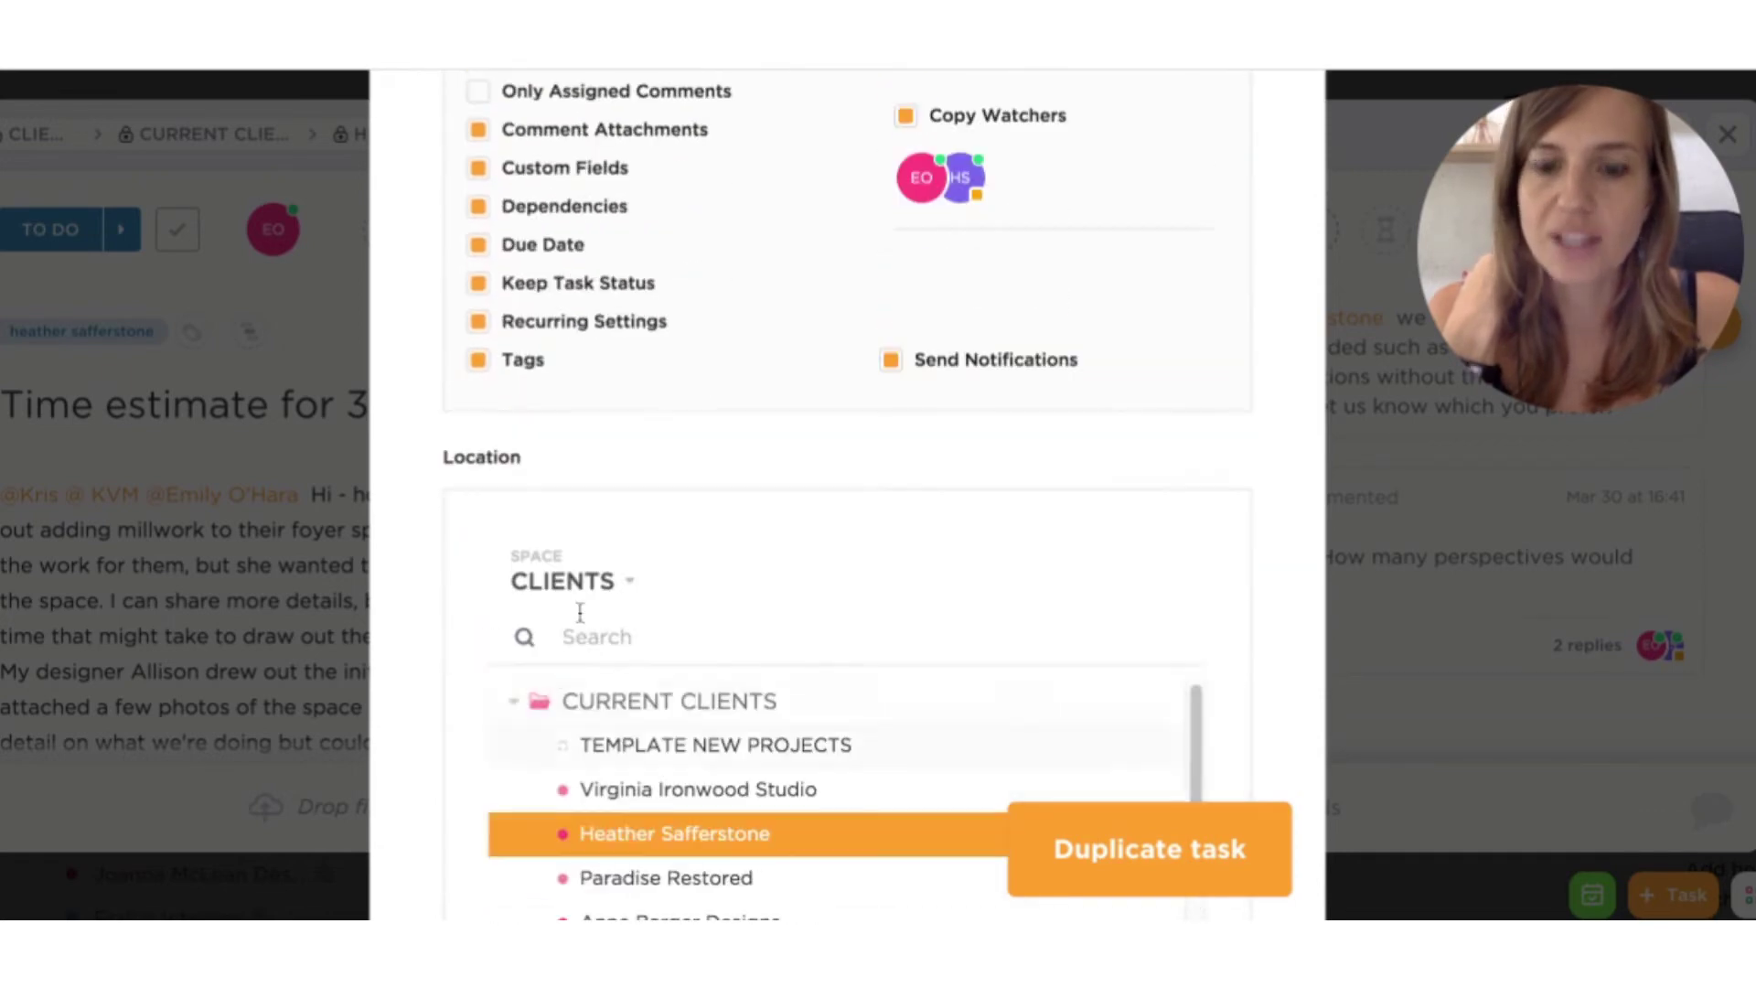
left_click(630, 591)
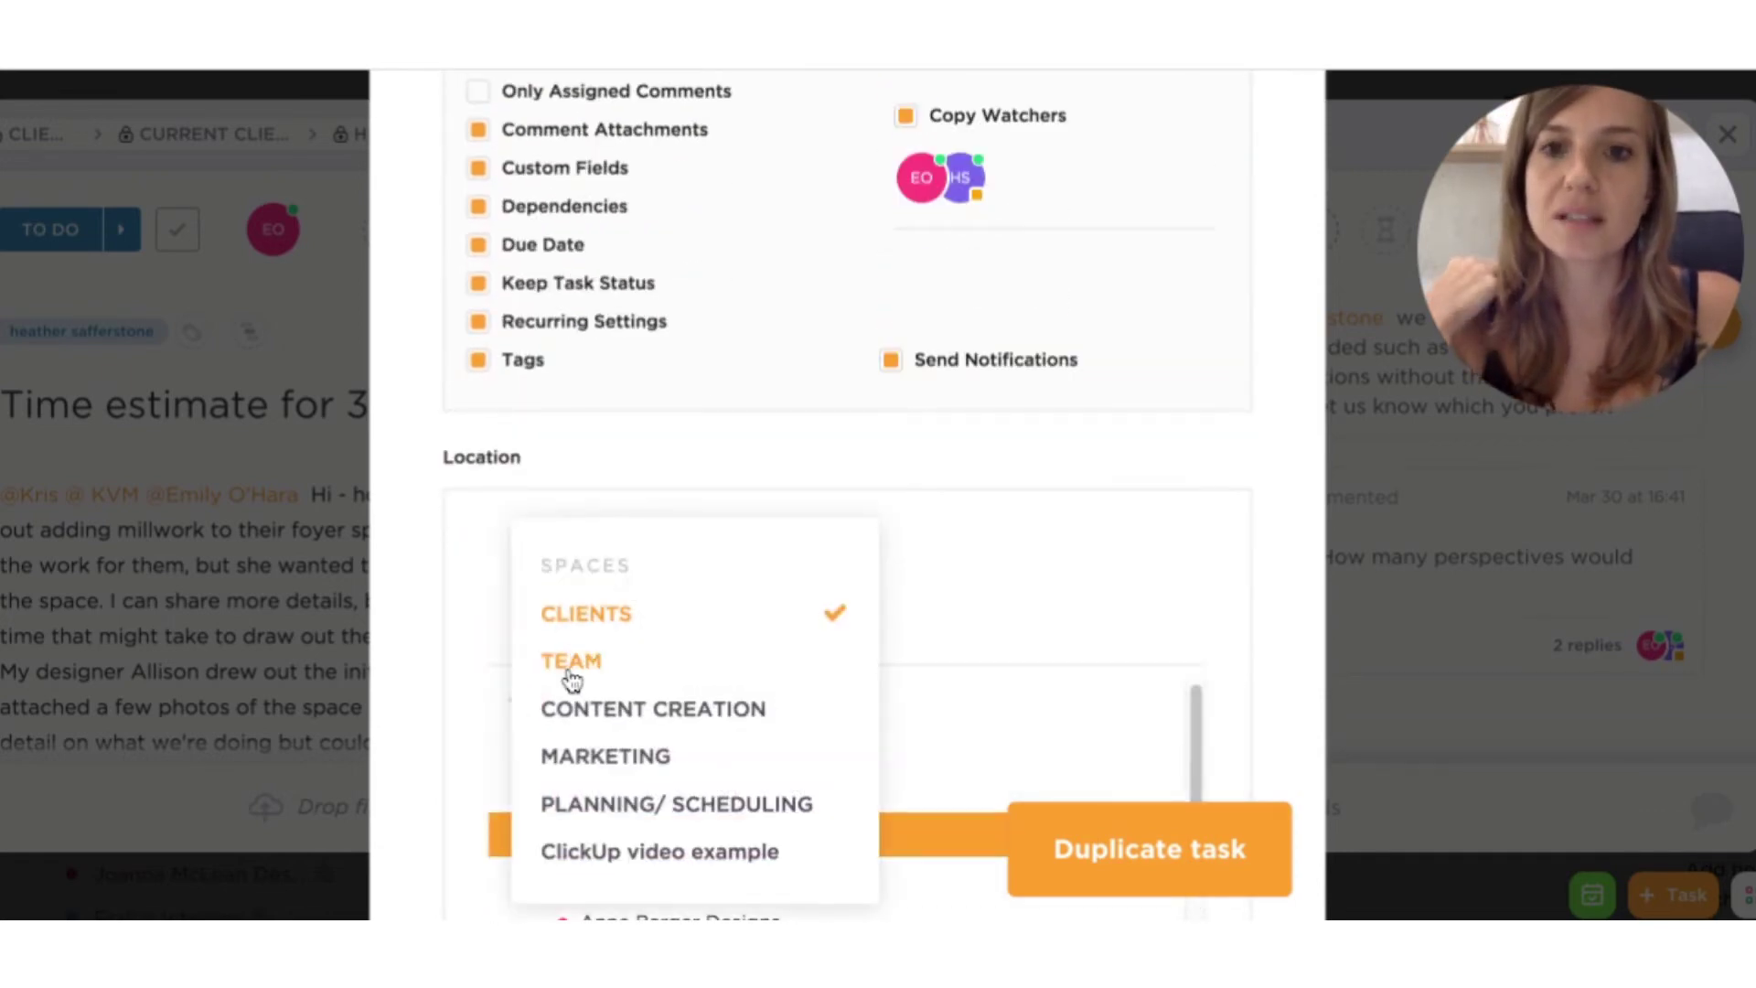
left_click(1281, 537)
scroll(1281, 682, "up", 5)
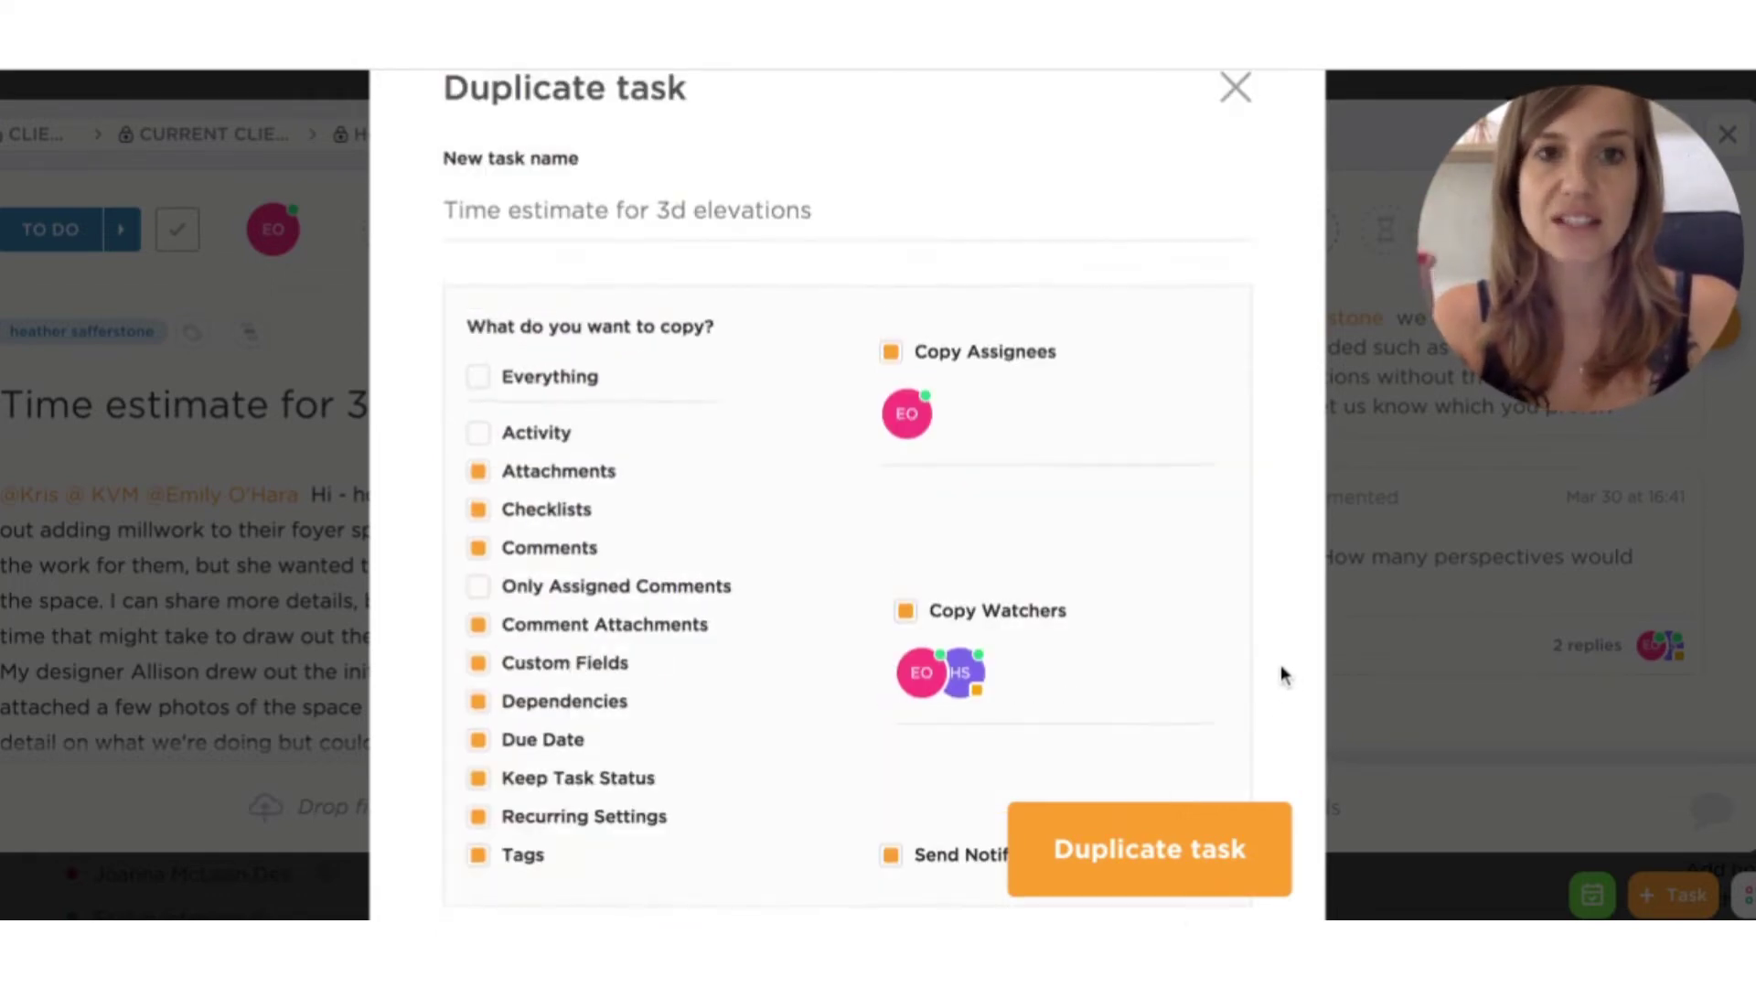
scroll(1281, 675, "up", 3)
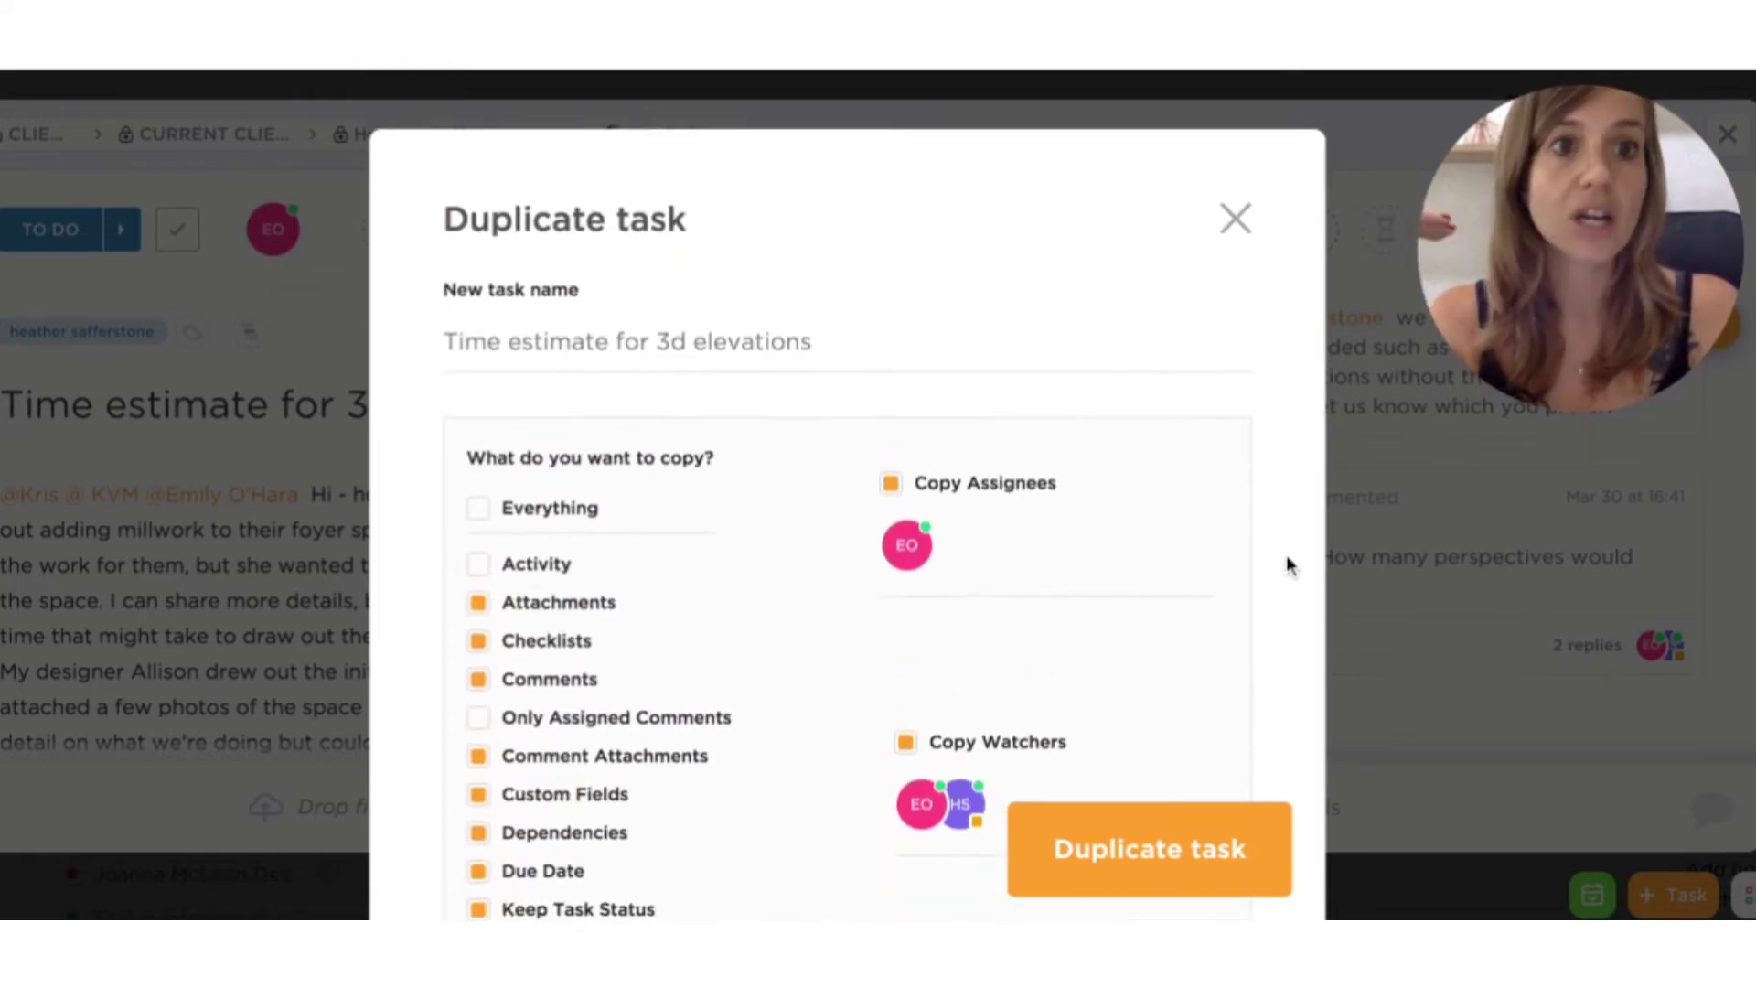
Step: Cancel the Duplicate task dialog and review the 3d elevations task's description and custom fields
left_click(1234, 217)
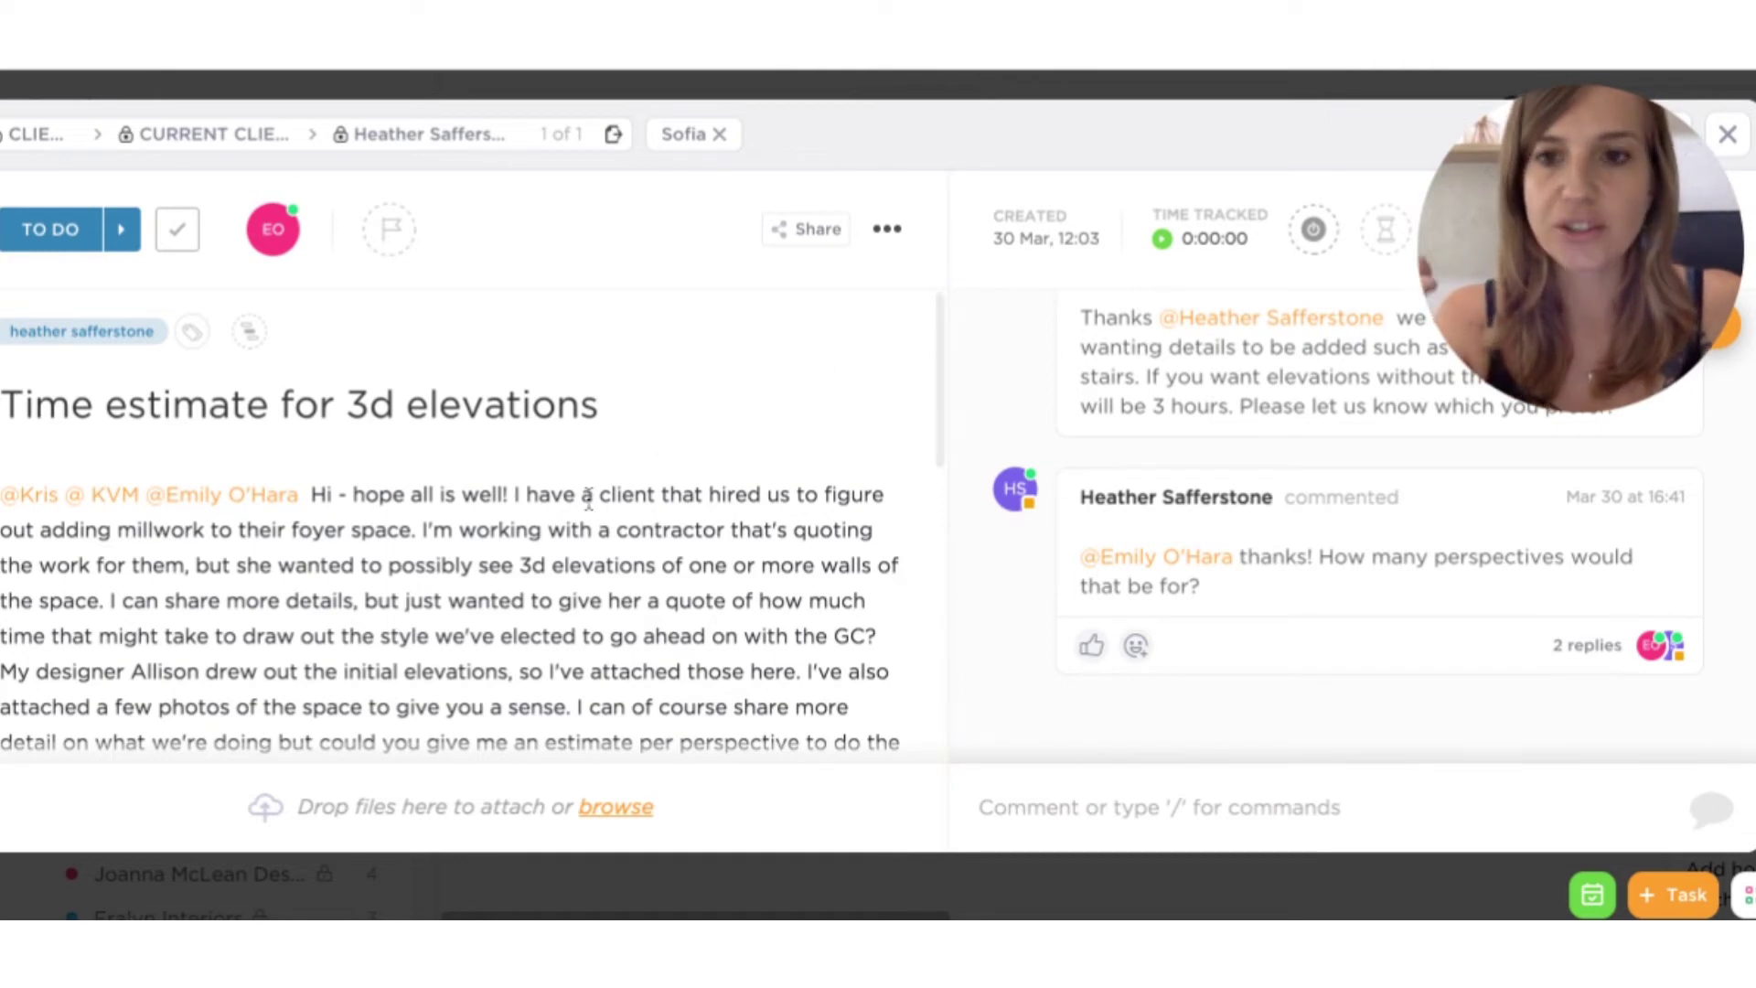
scroll(453, 468, "down", 3)
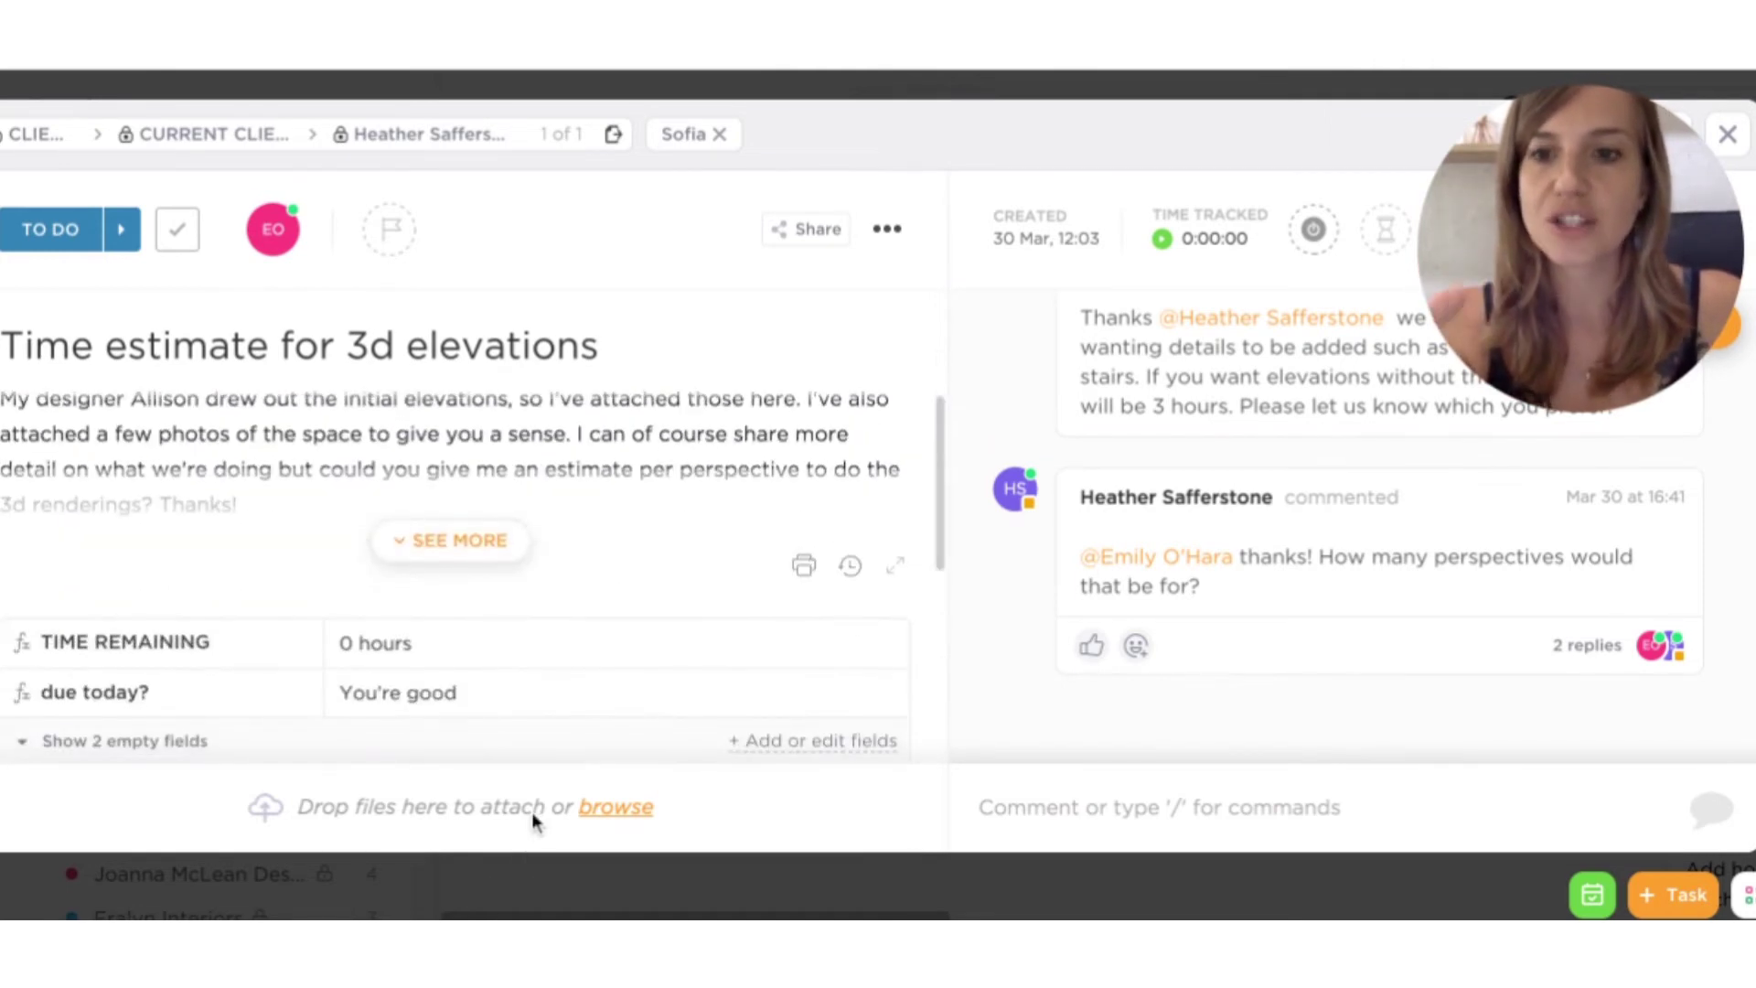
scroll(1199, 395, "up", 2)
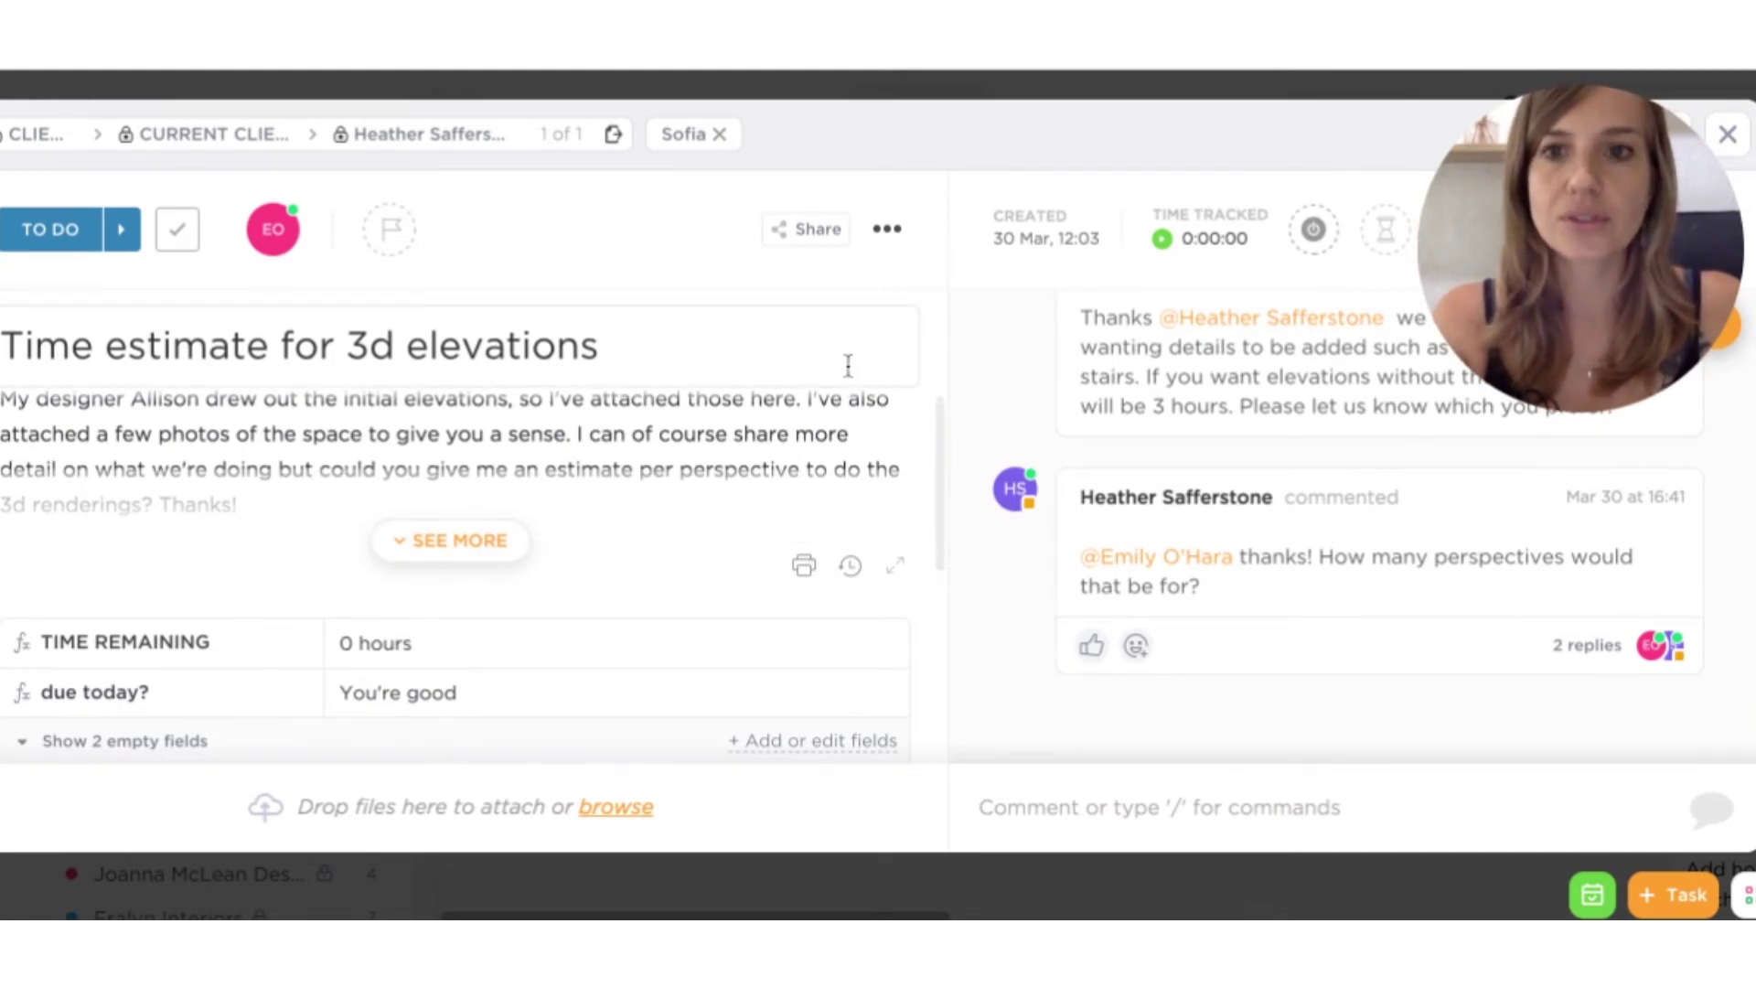
scroll(700, 512, "up", 5)
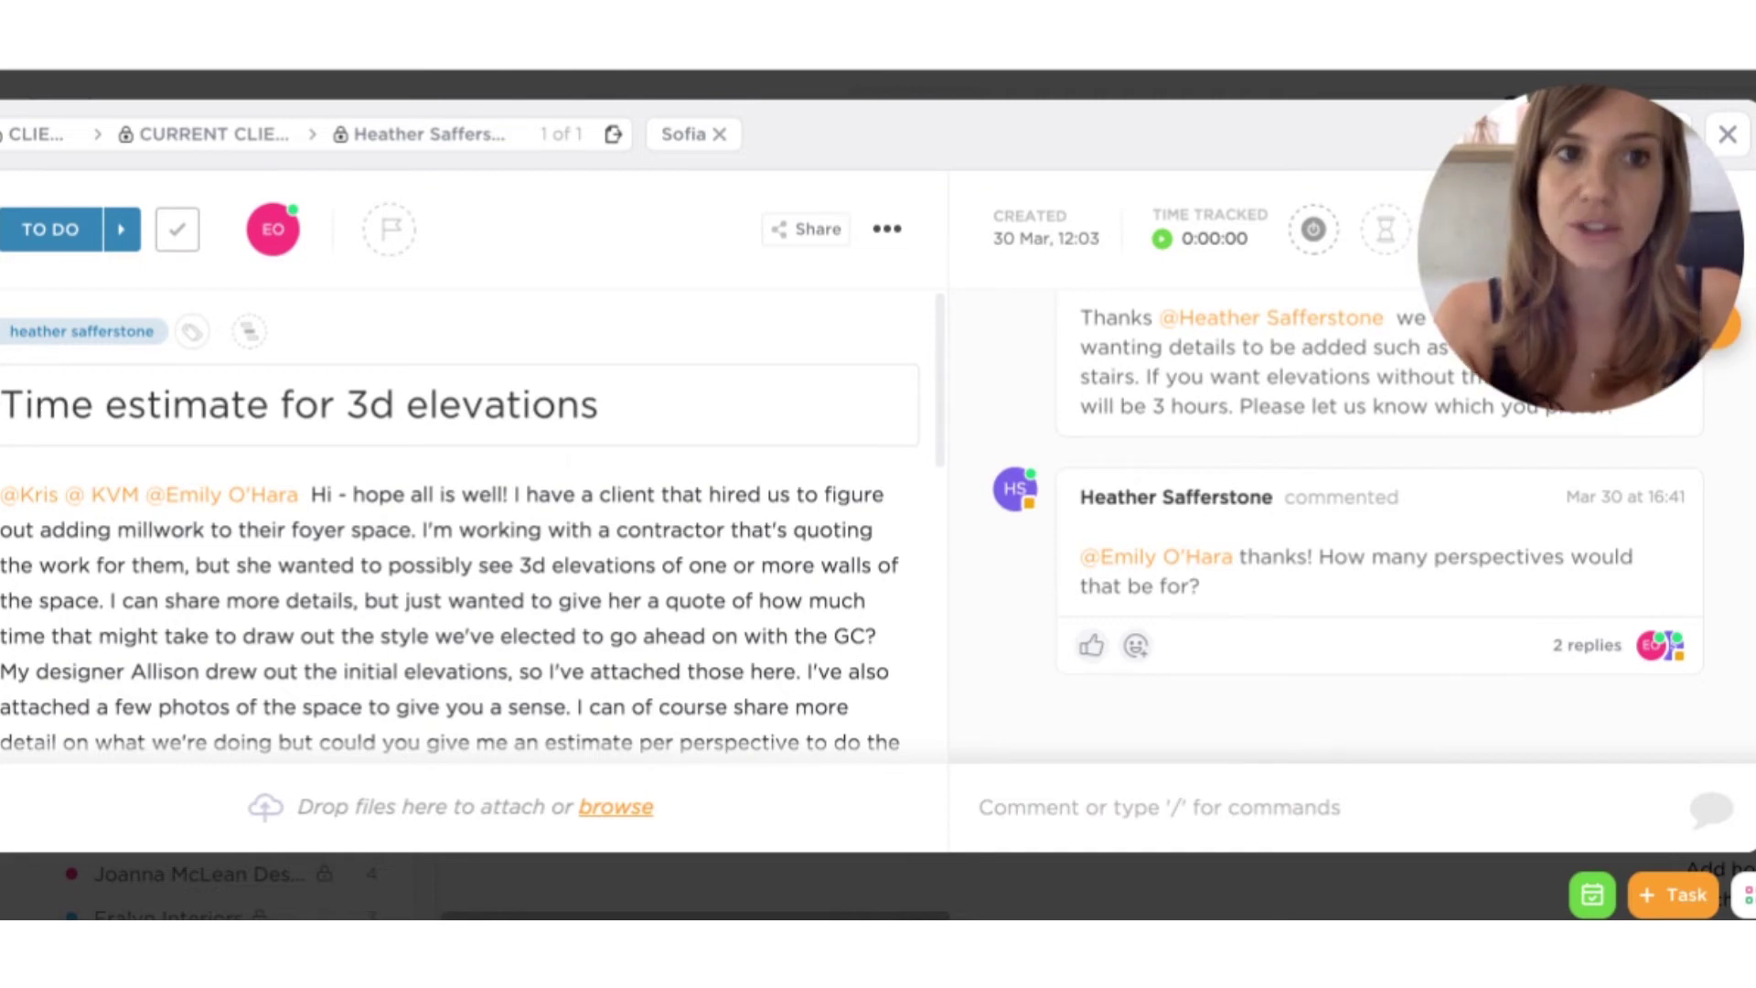
Step: Close the 3d elevations task to return to the CURRENT CLIENTS folder's April 2022 calendar
key("Escape")
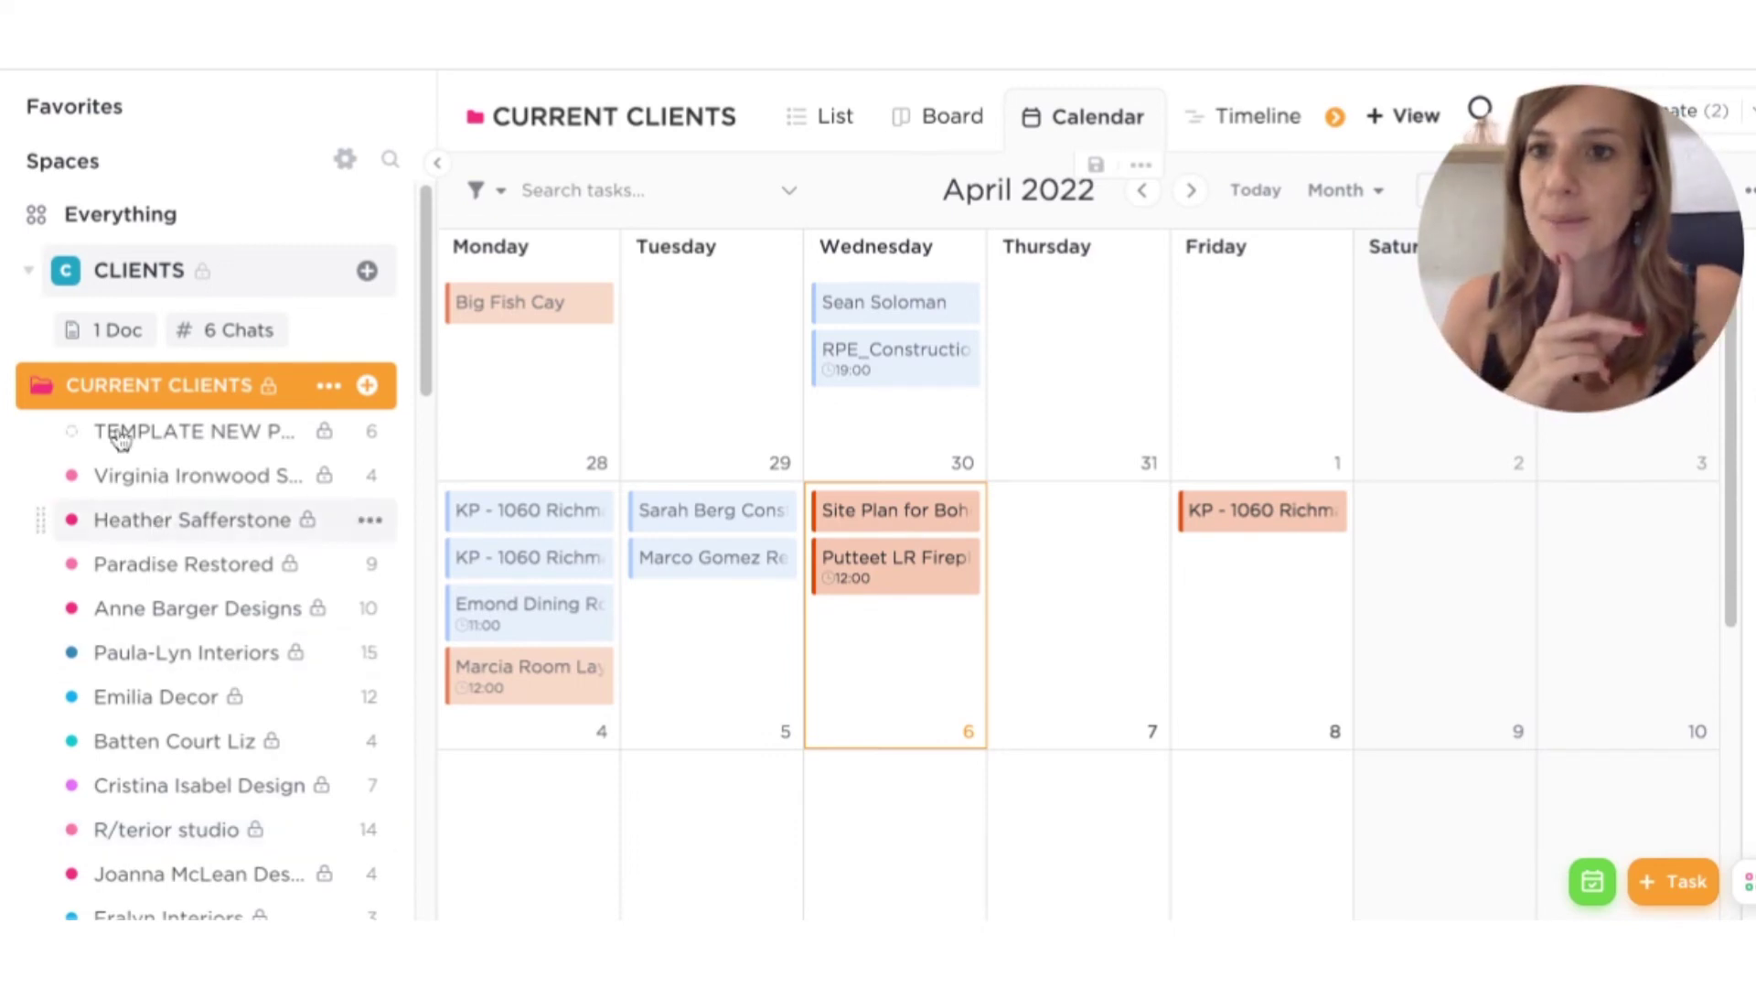
scroll(272, 615, "down", 20)
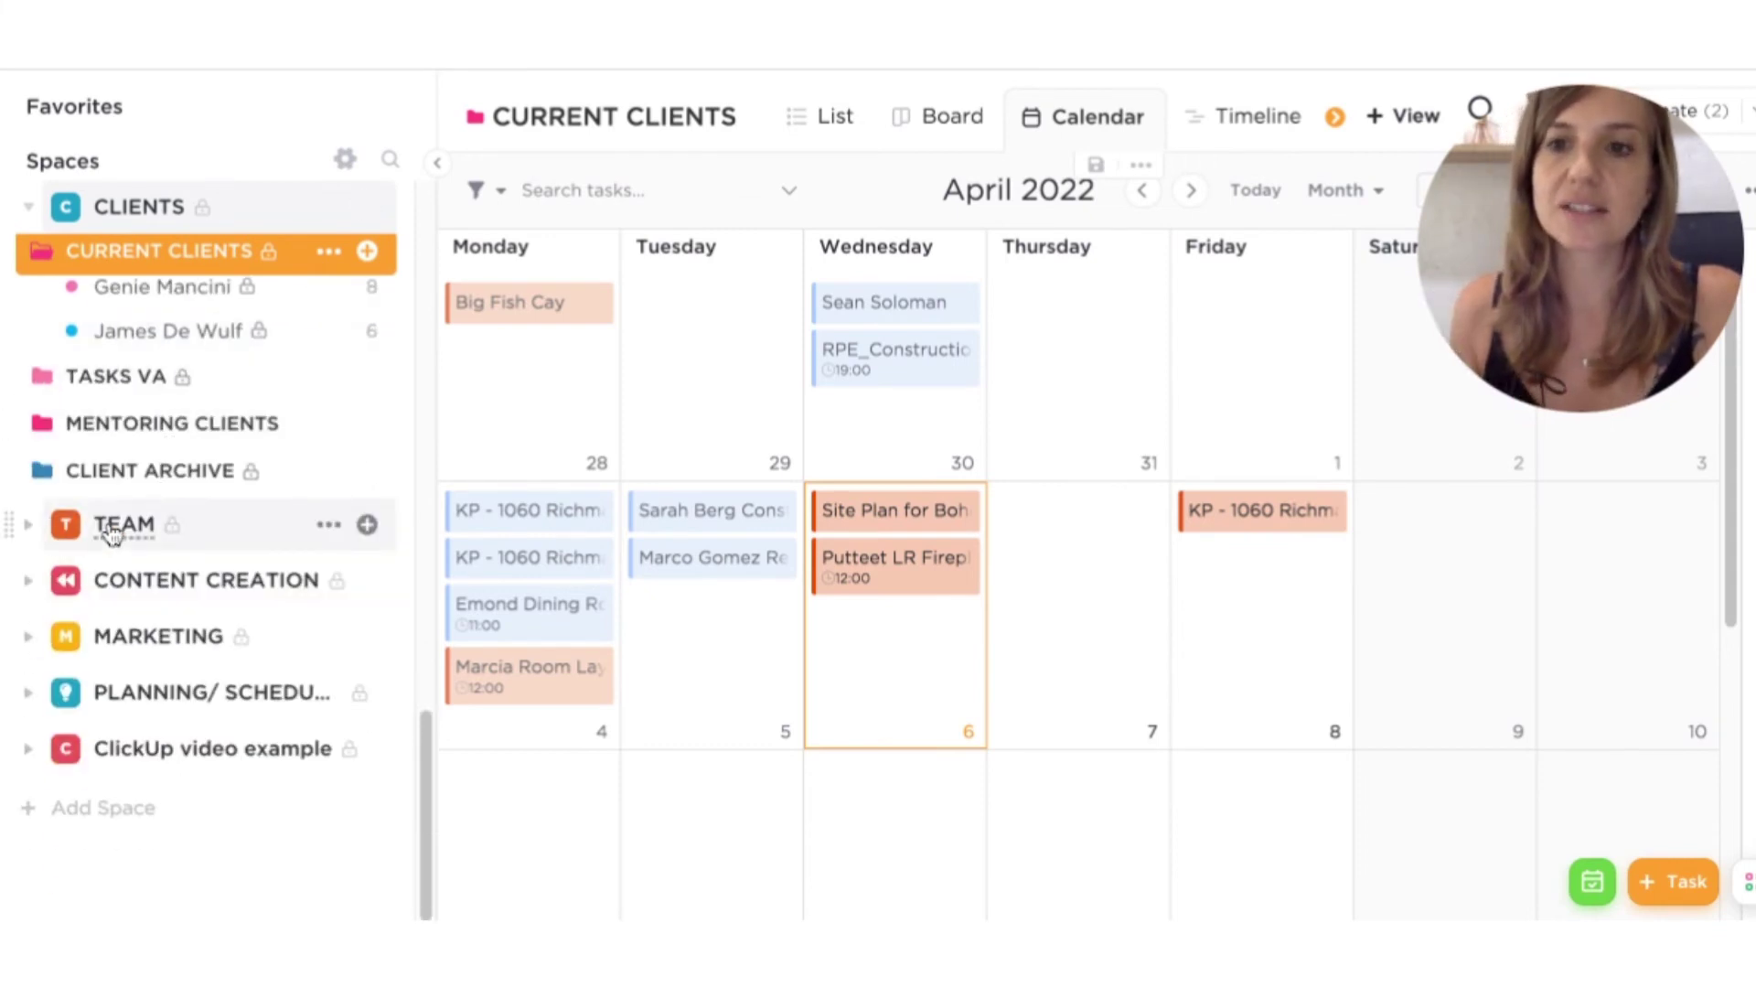
Step: Expand the TEAM space and open the DESIGNERS folder's April 2022 calendar
left_click(112, 527)
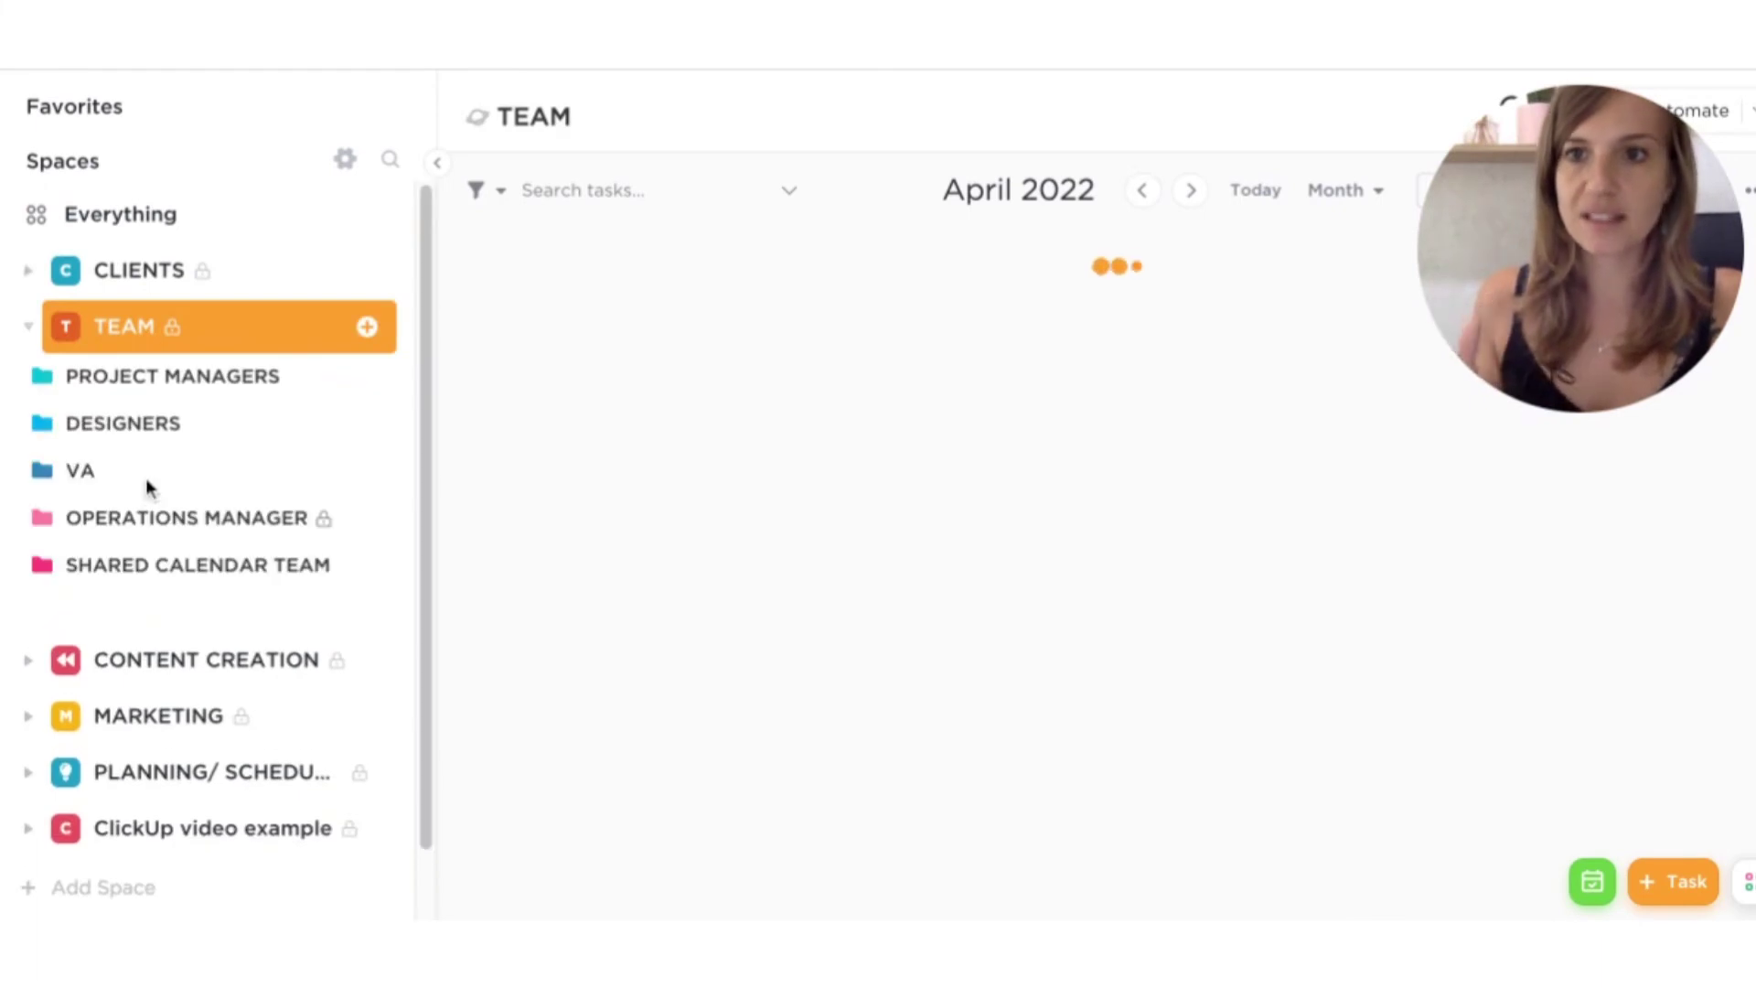
left_click(125, 428)
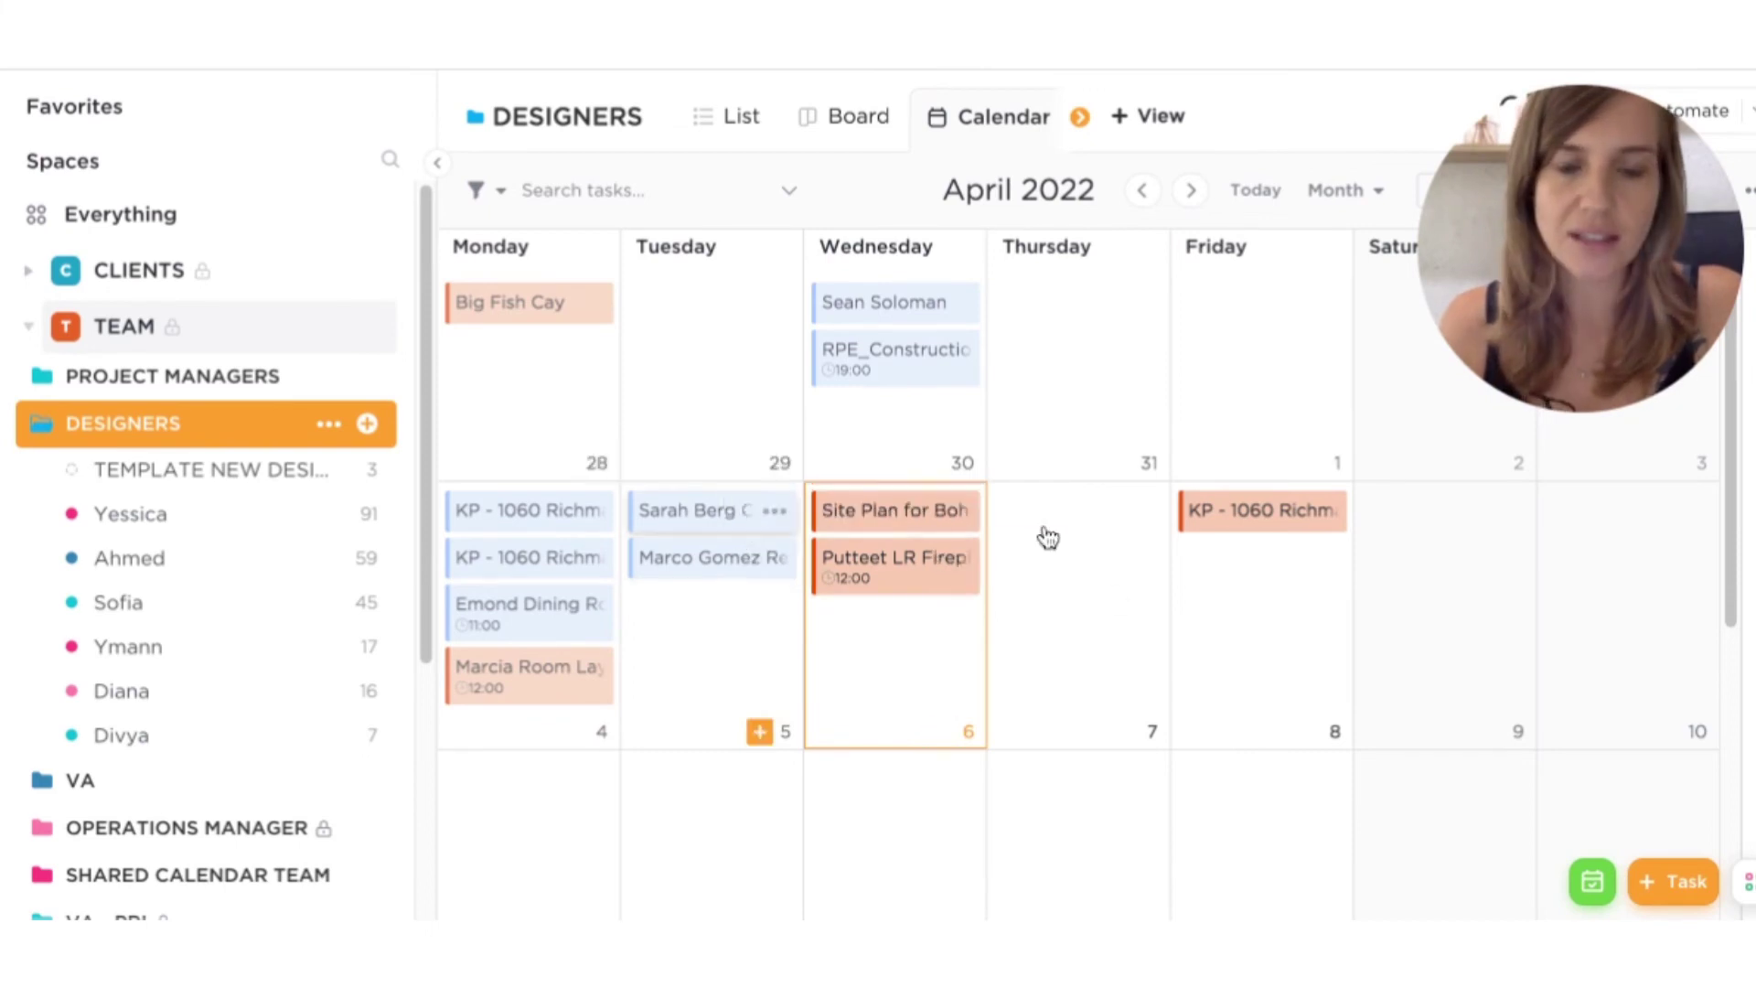
Step: Collapse TEAM, expand PLANNING/ SCHEDULING, and browse the CALENDARS folder's April 2022 calendar
left_click(30, 329)
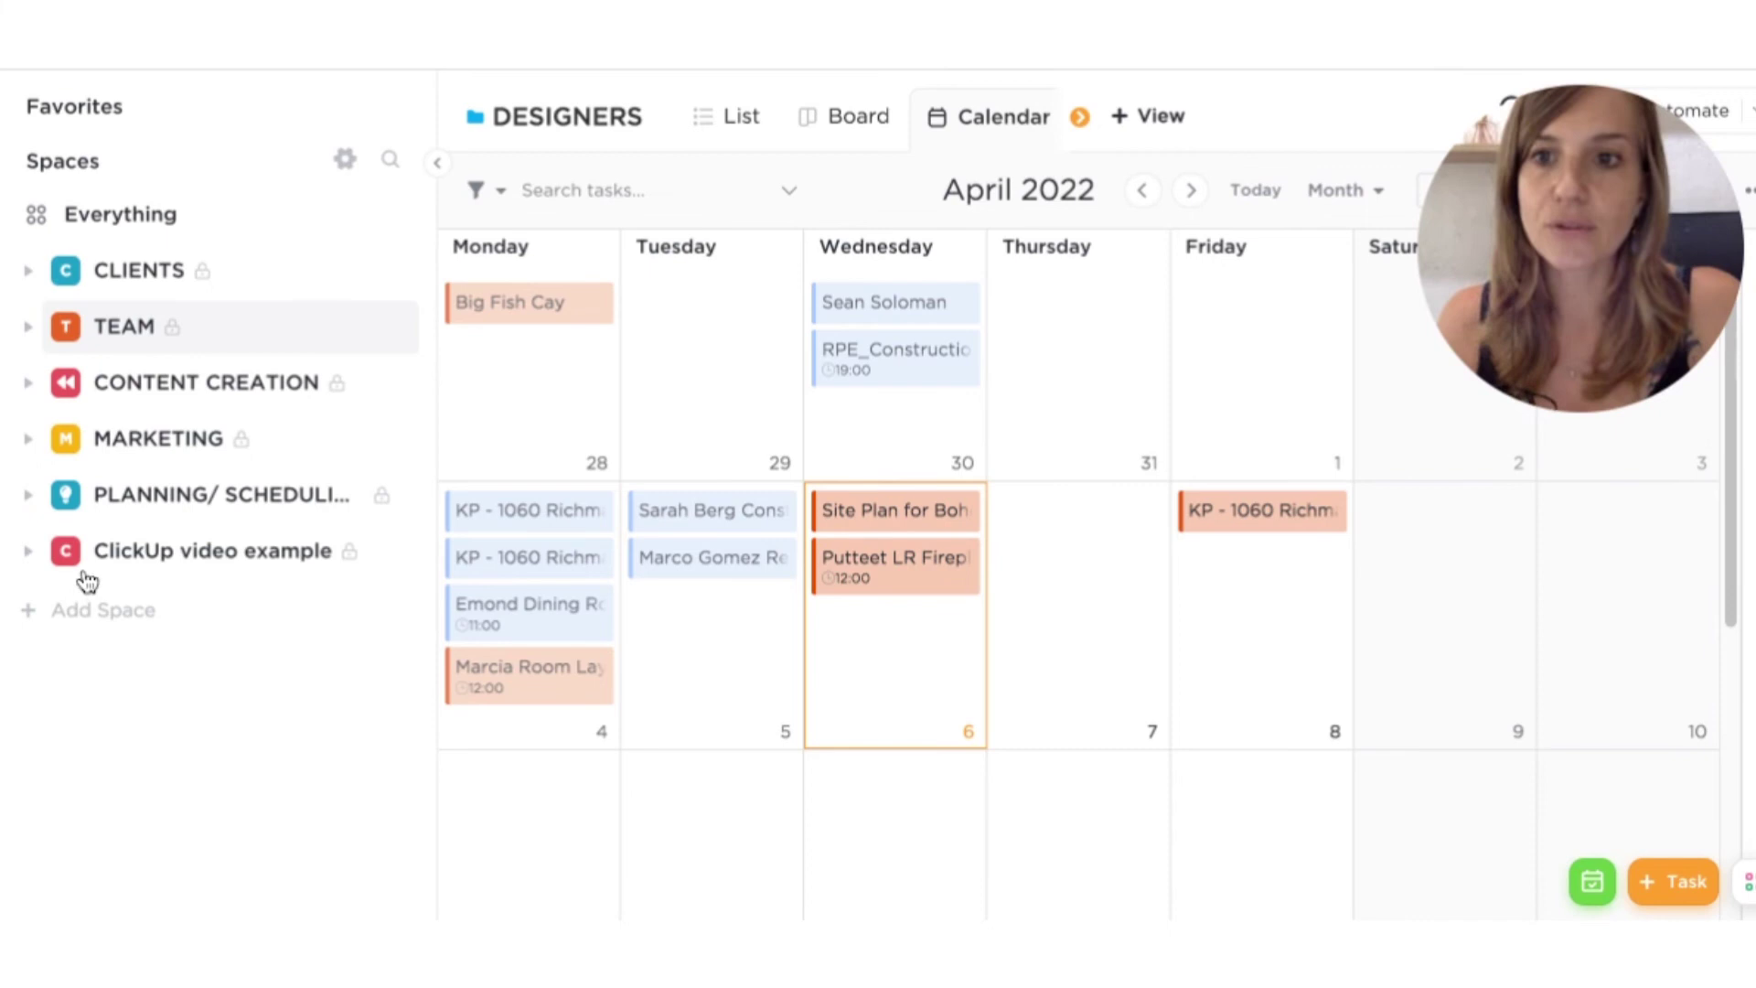
left_click(28, 498)
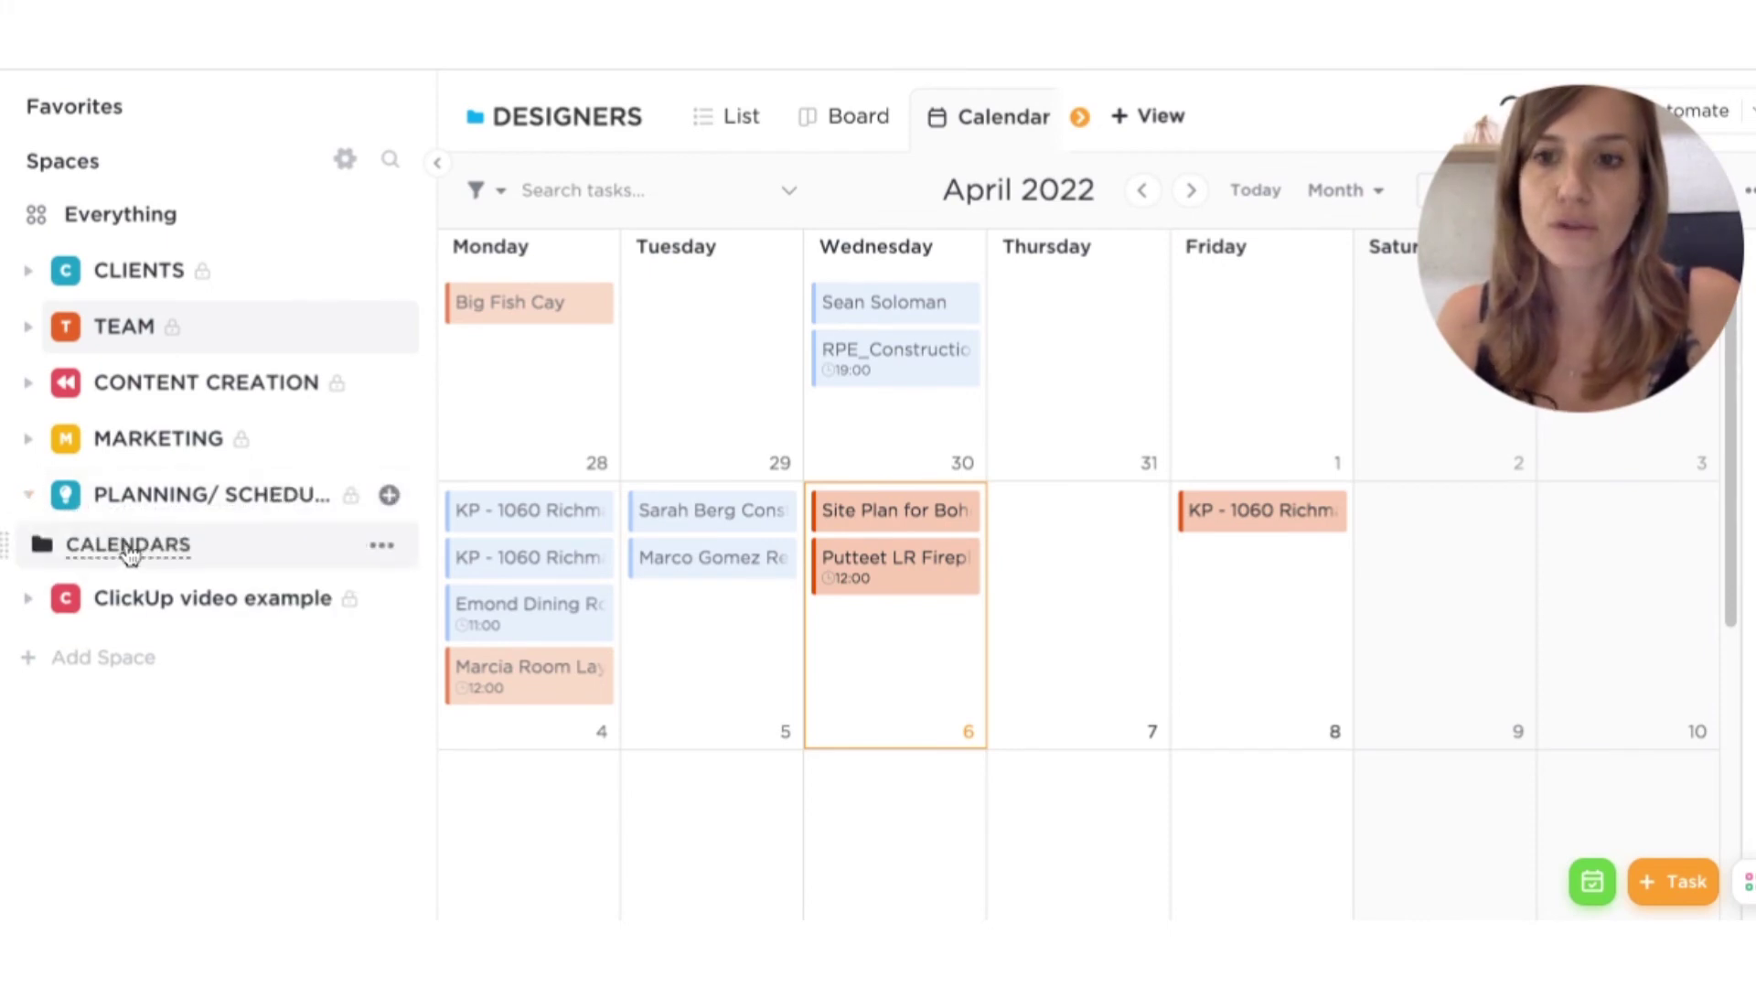
left_click(129, 548)
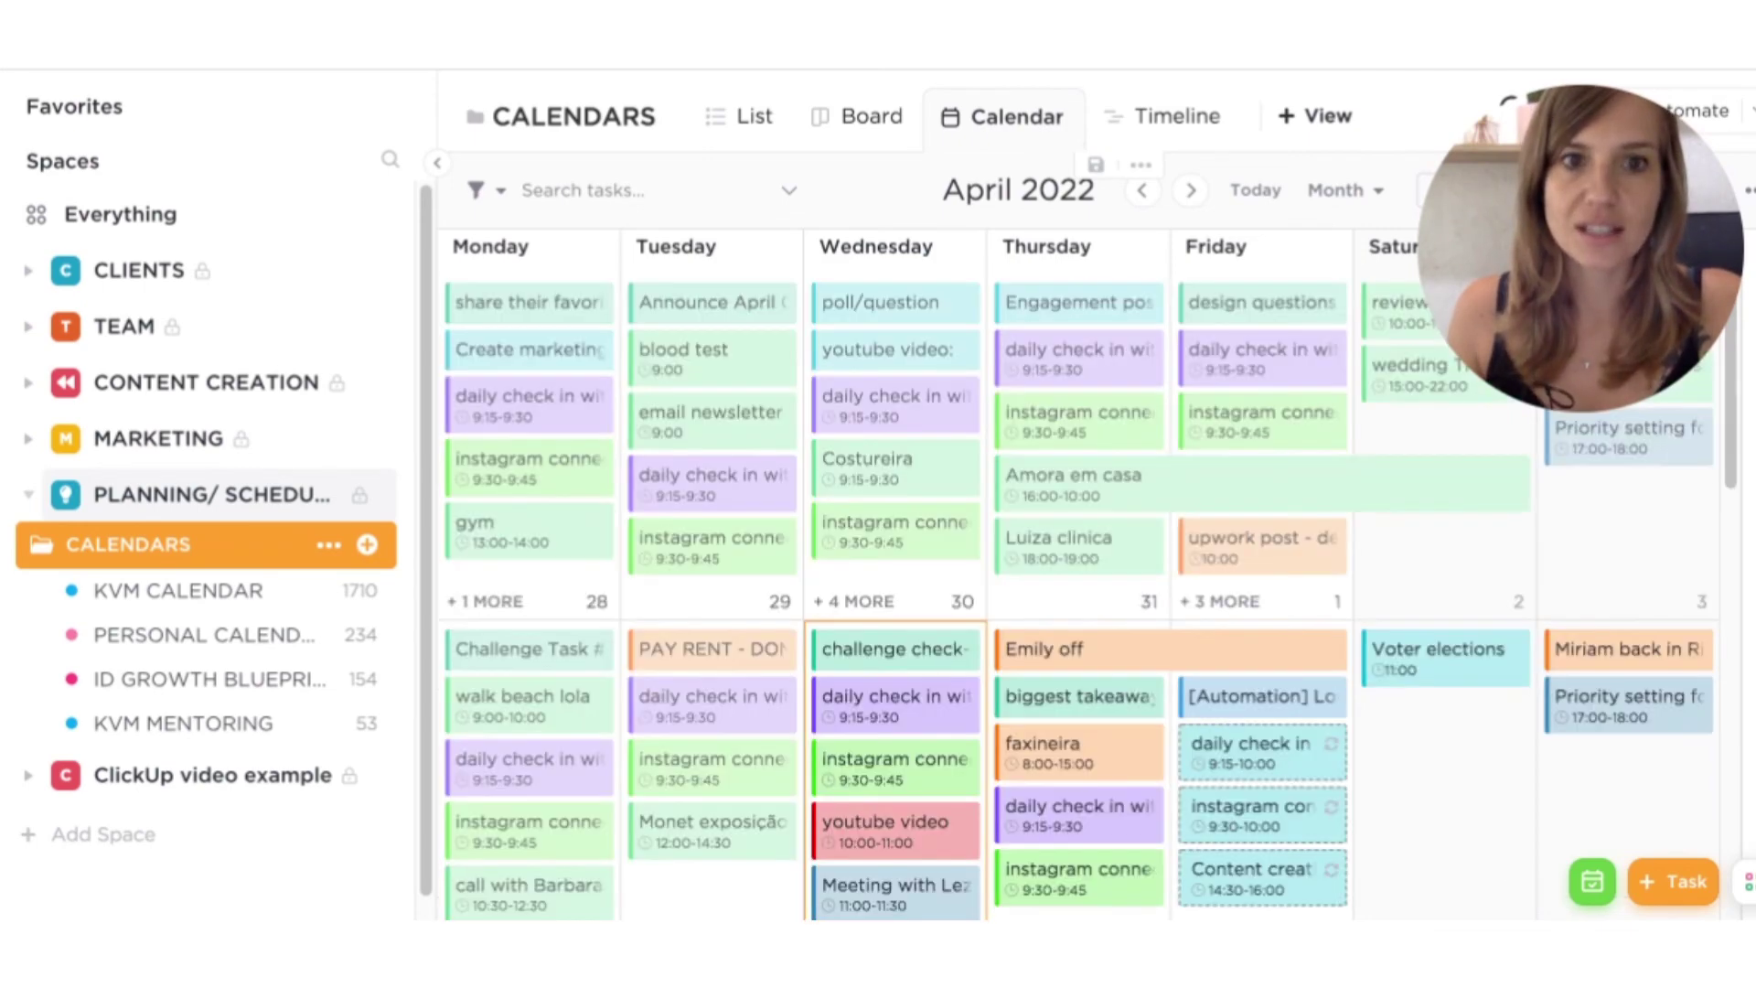
scroll(1075, 373, "down", 3)
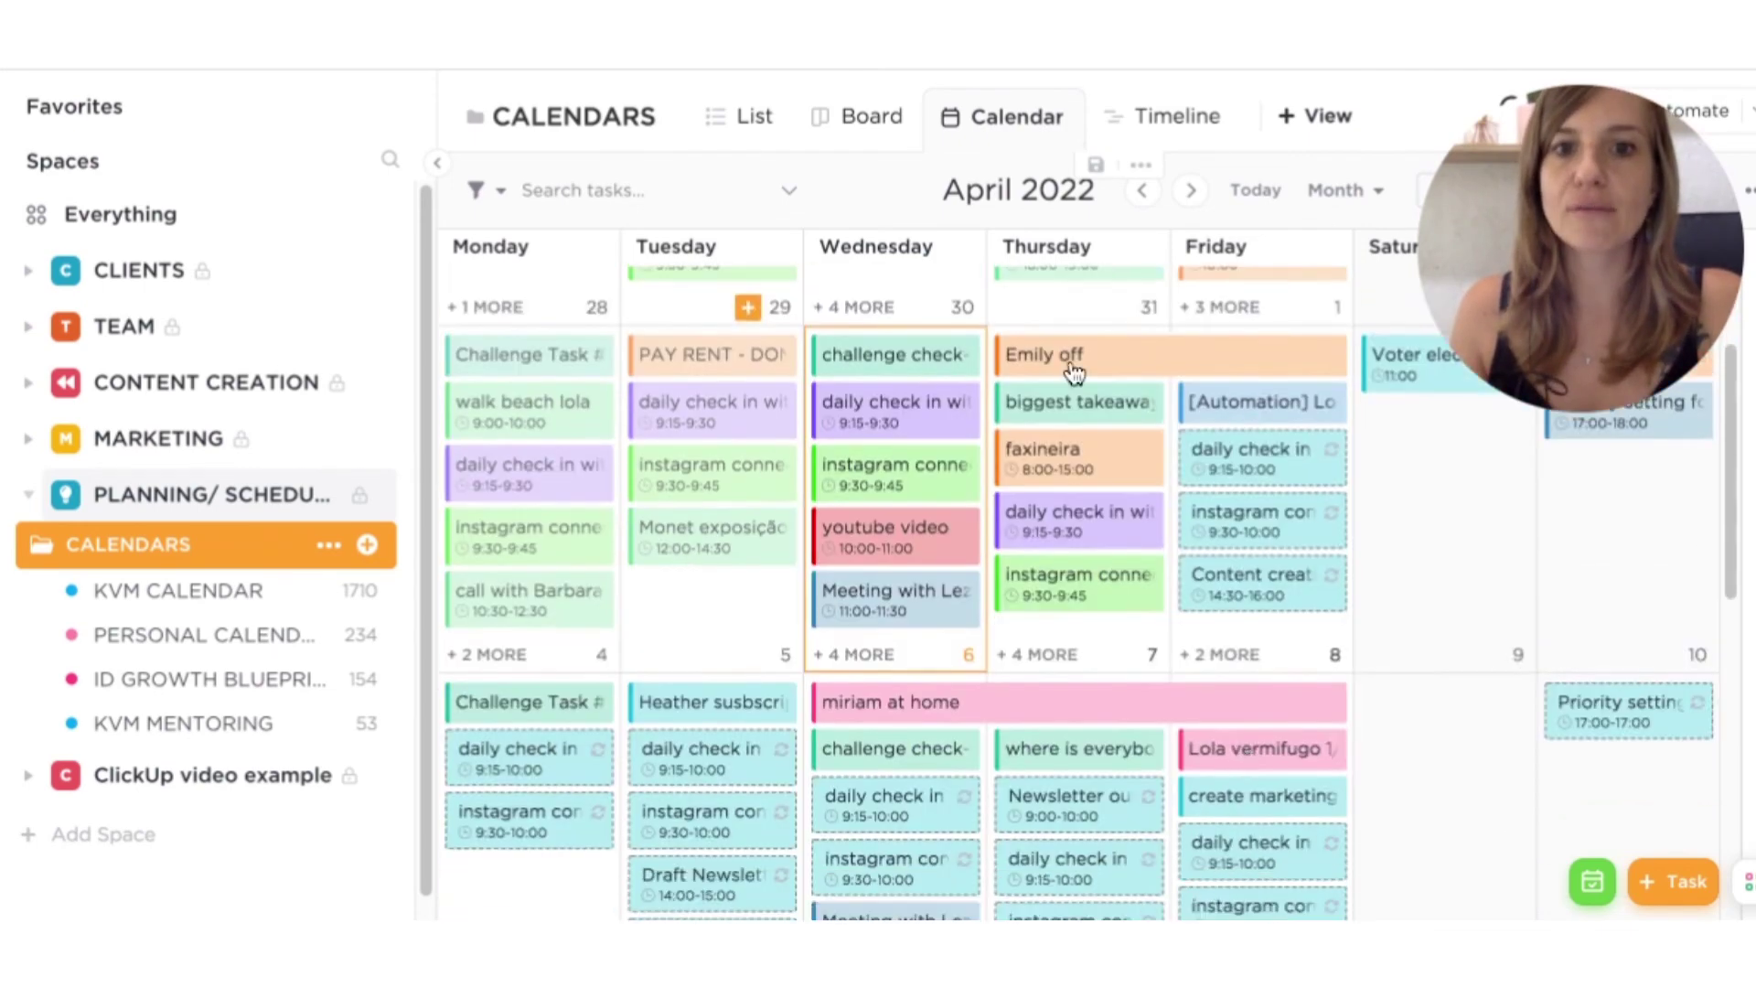
scroll(750, 475, "down", 5)
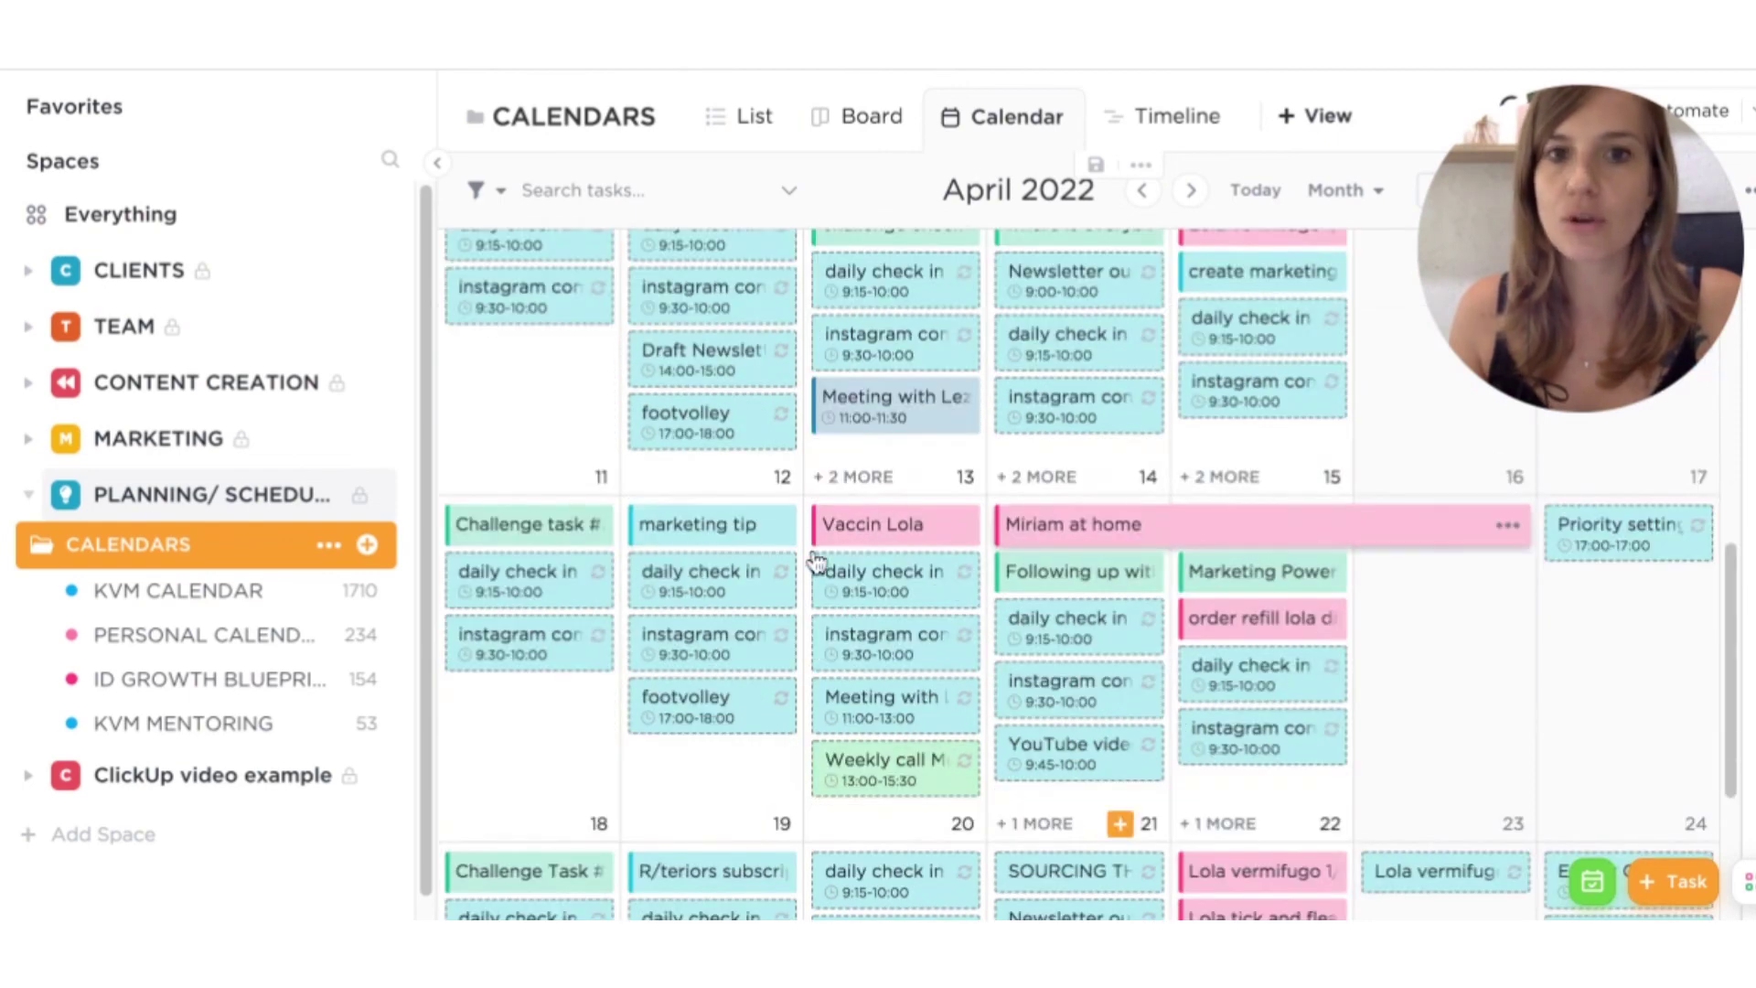
scroll(817, 561, "up", 8)
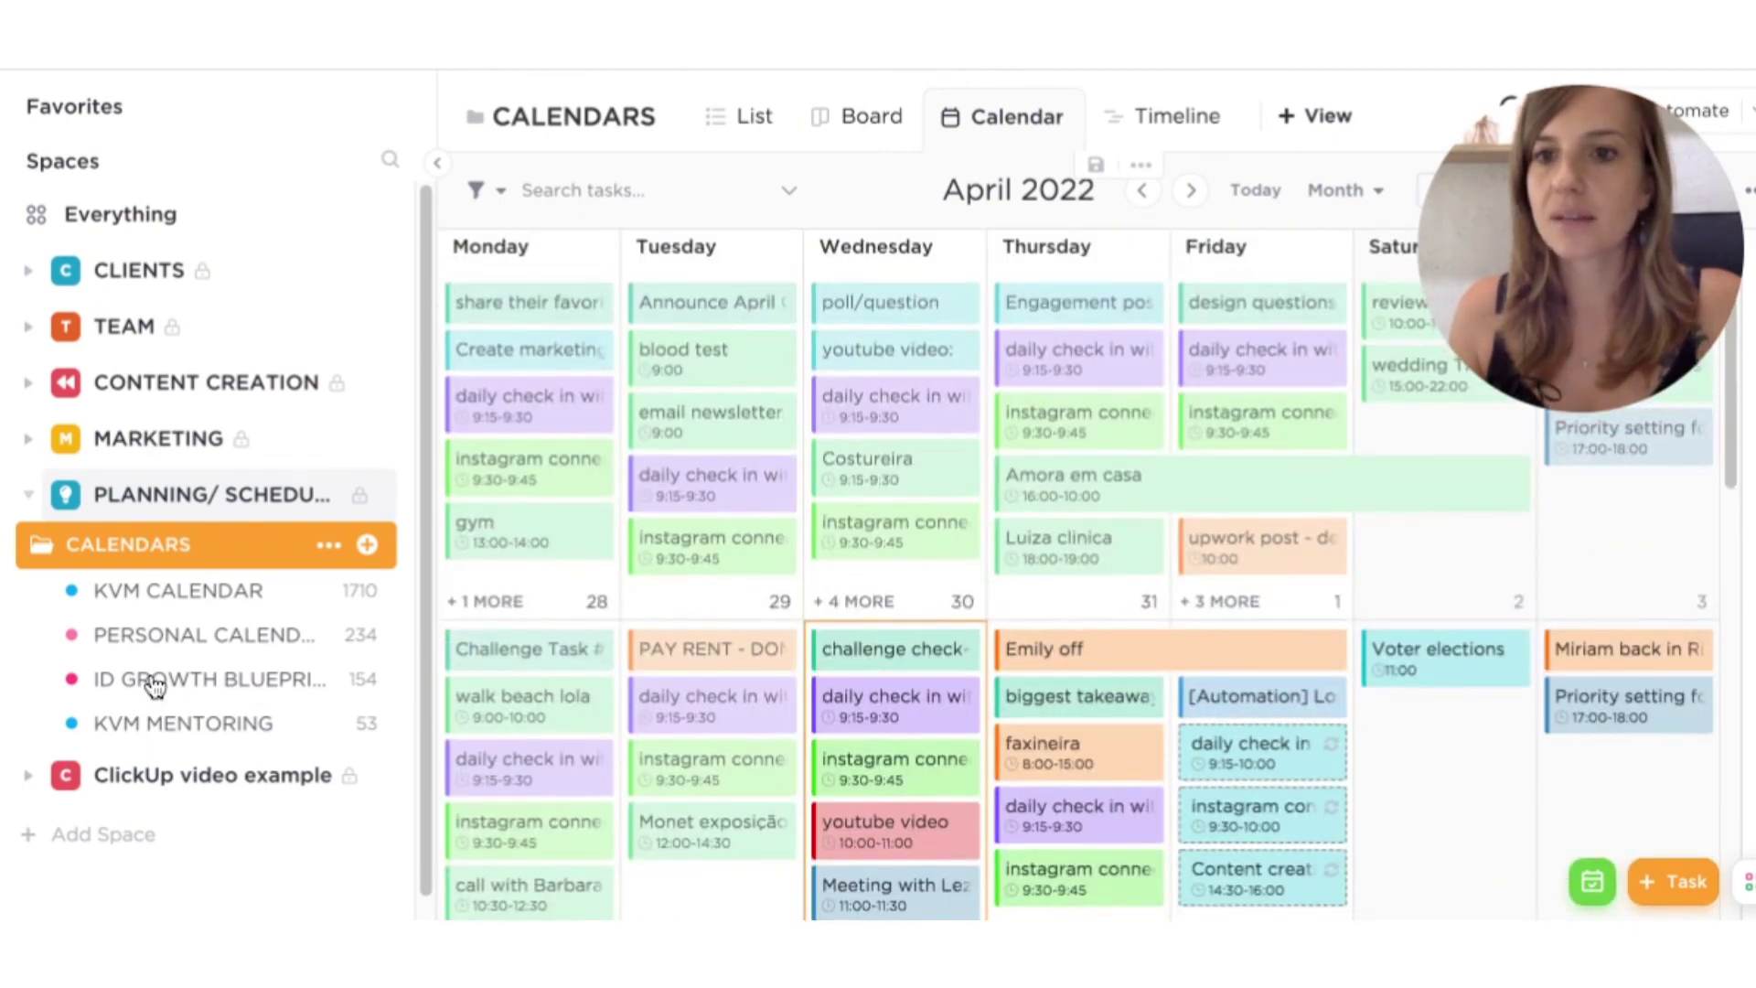
Step: Open the ID GROWTH BLUEPRINT list under CALENDARS to see its own April 2022 calendar
left_click(154, 684)
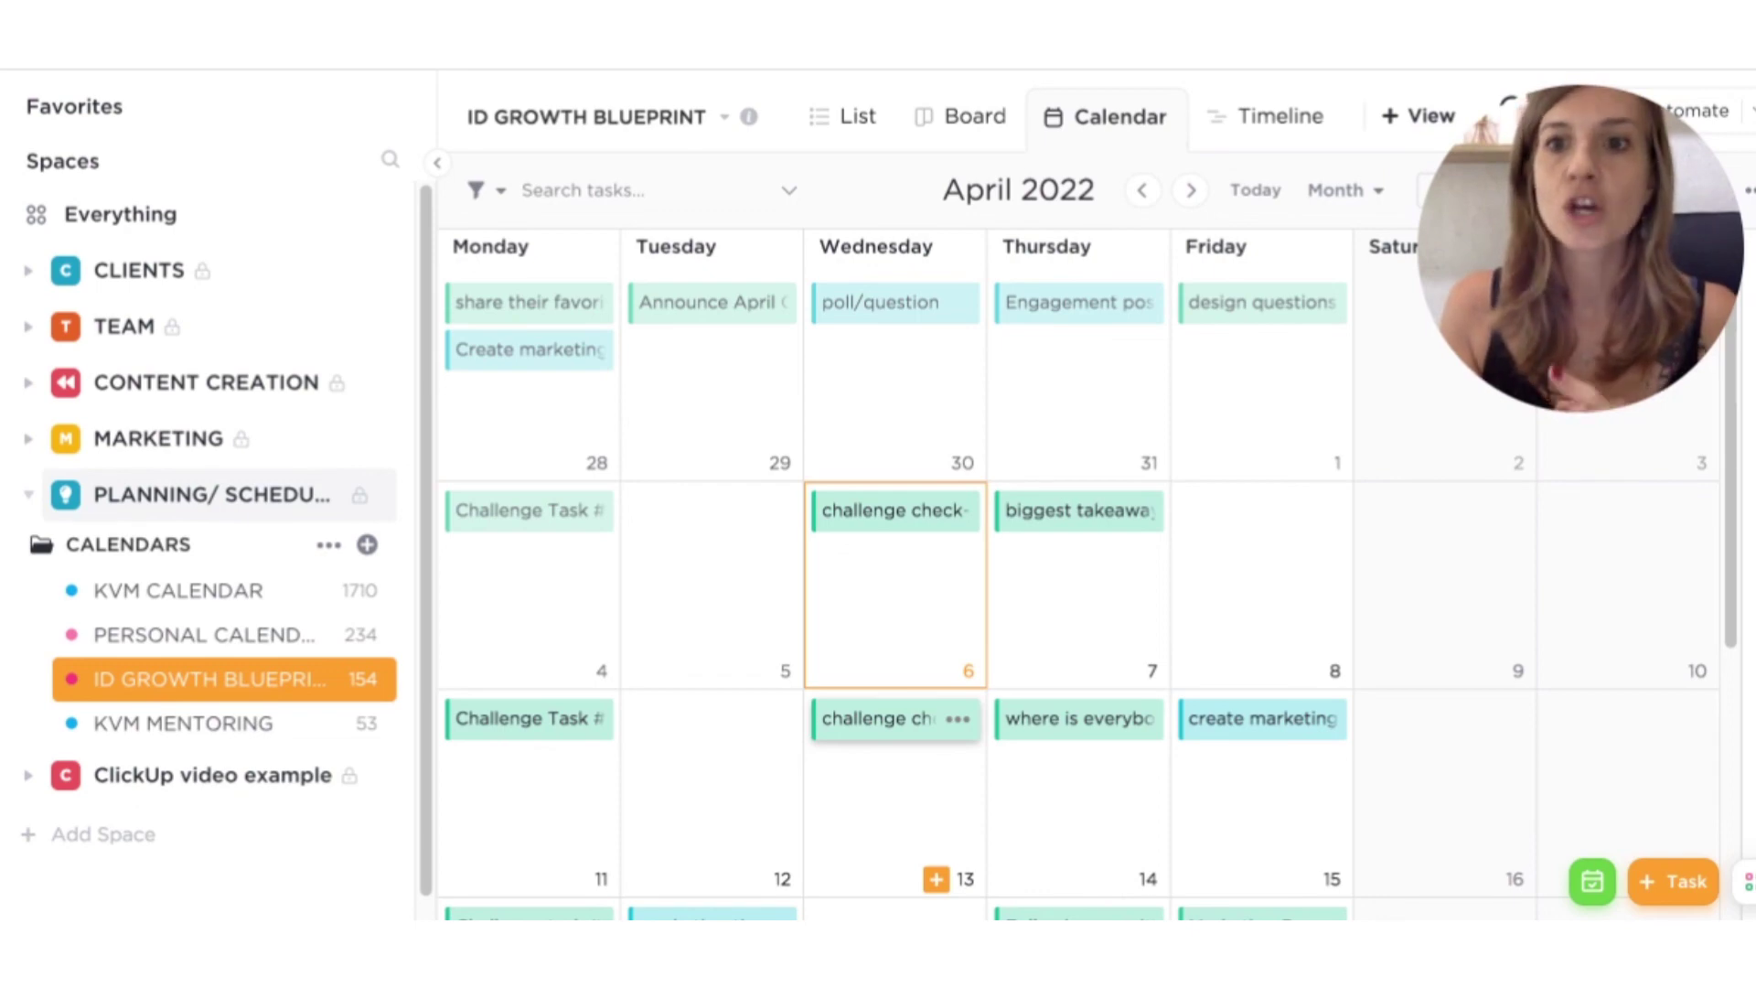
left_click(30, 498)
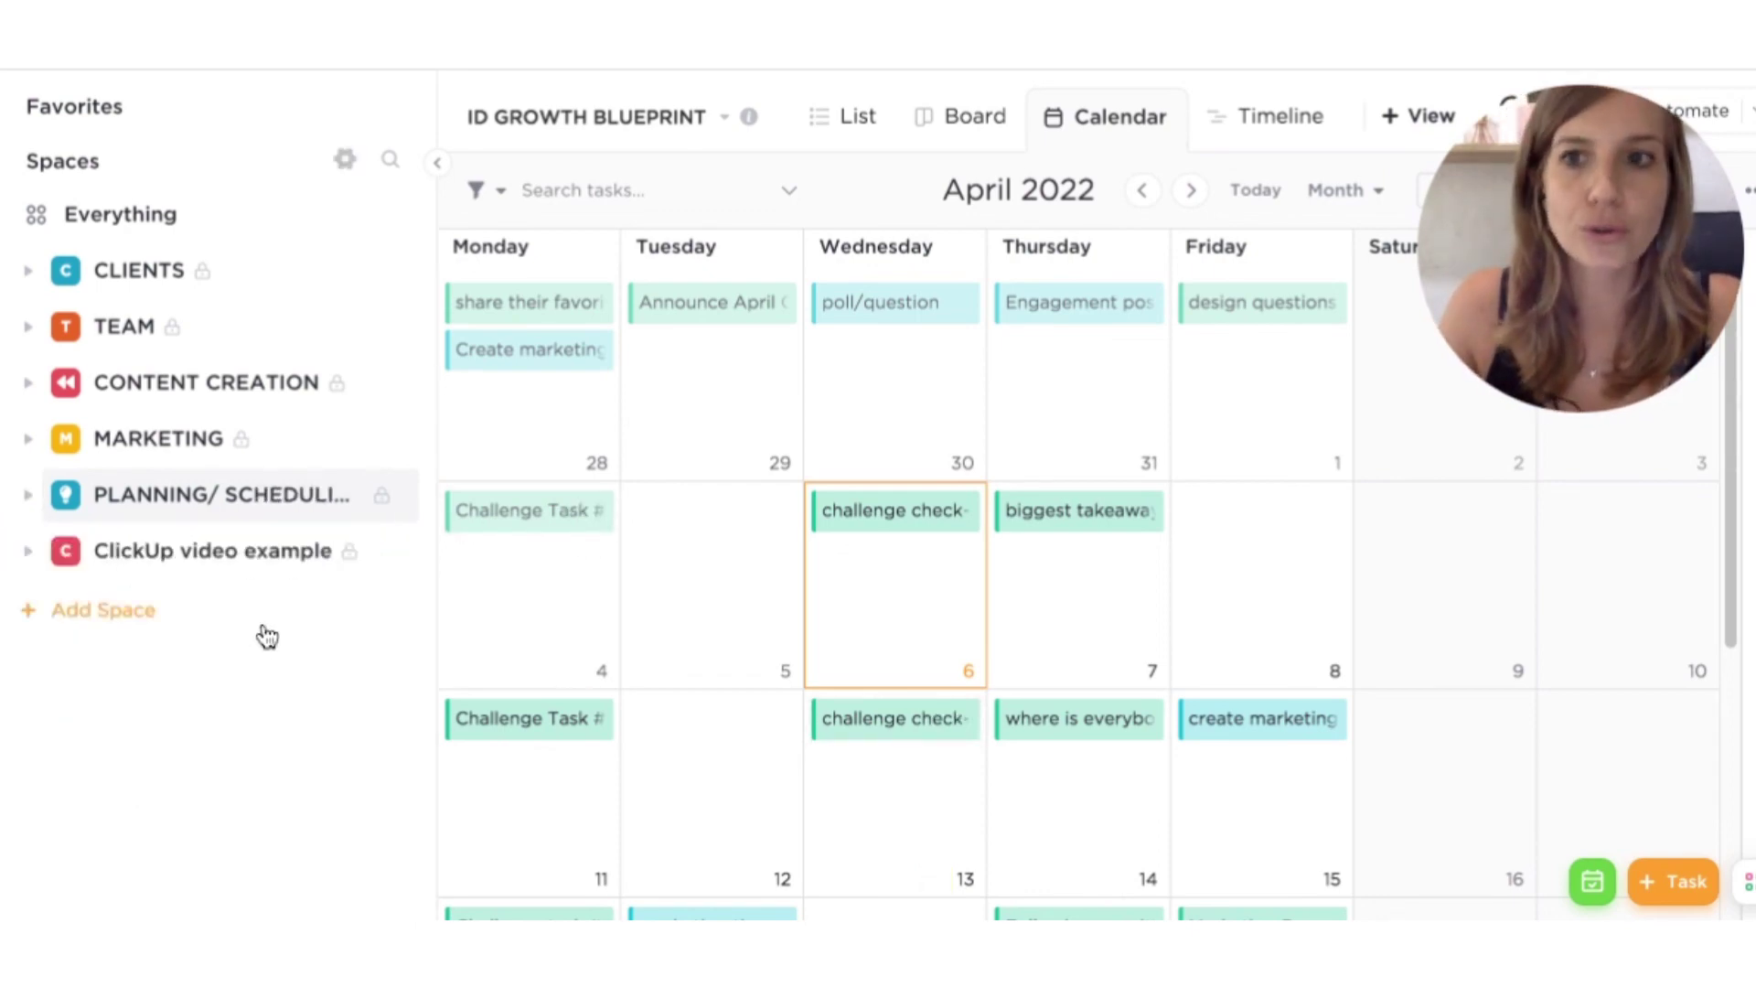